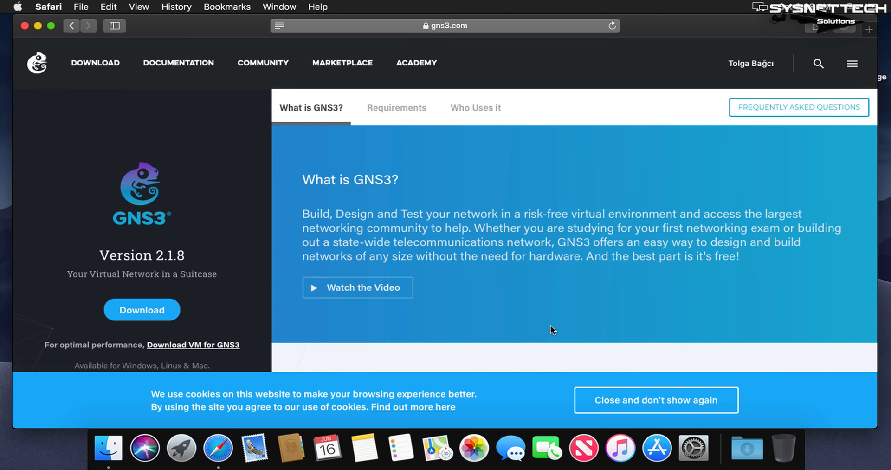
# - Download the GNS3 2.1.8 installer for Mac from gns3.com, check the download list and close the browser window
pyautogui.moveTo(190, 256); pyautogui.dragTo(93, 254)
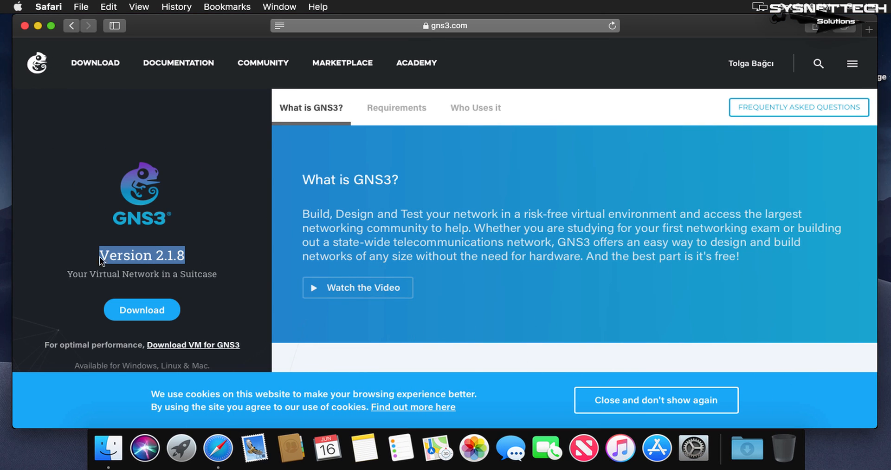
pyautogui.click(222, 272)
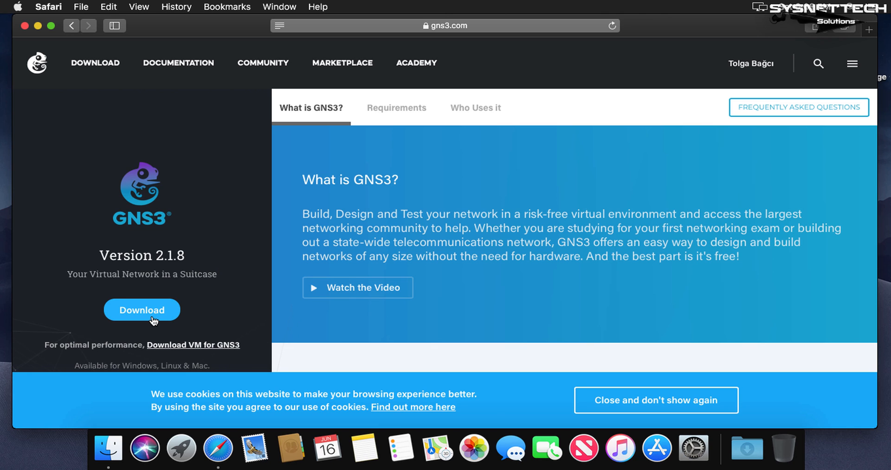
pyautogui.click(153, 319)
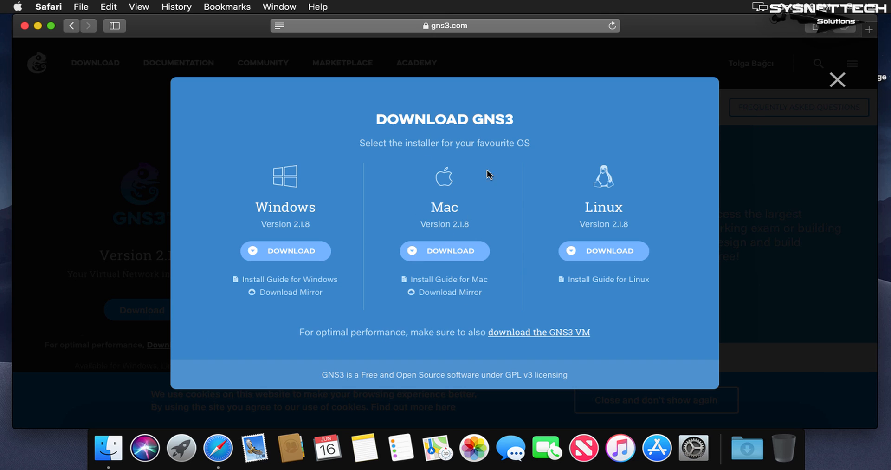
pyautogui.click(450, 253)
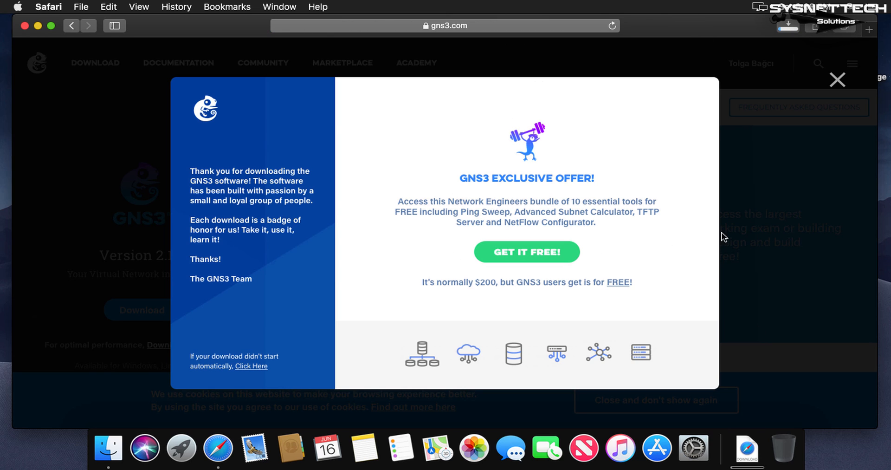
pyautogui.click(835, 82)
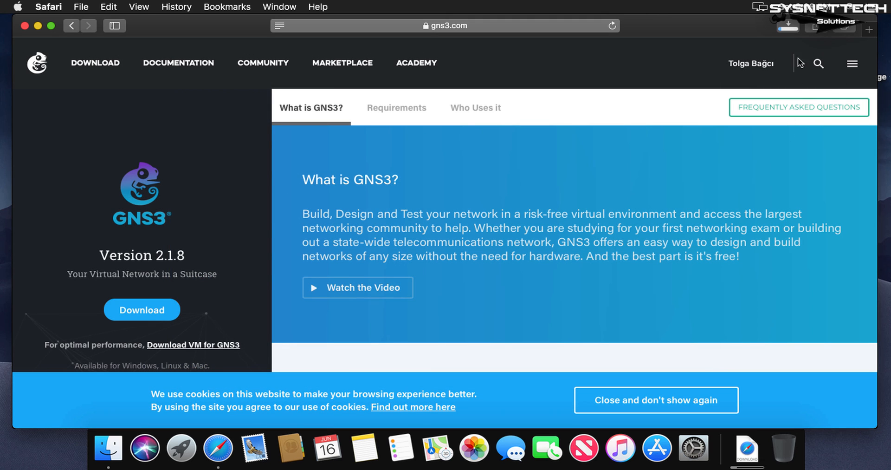
pyautogui.click(789, 29)
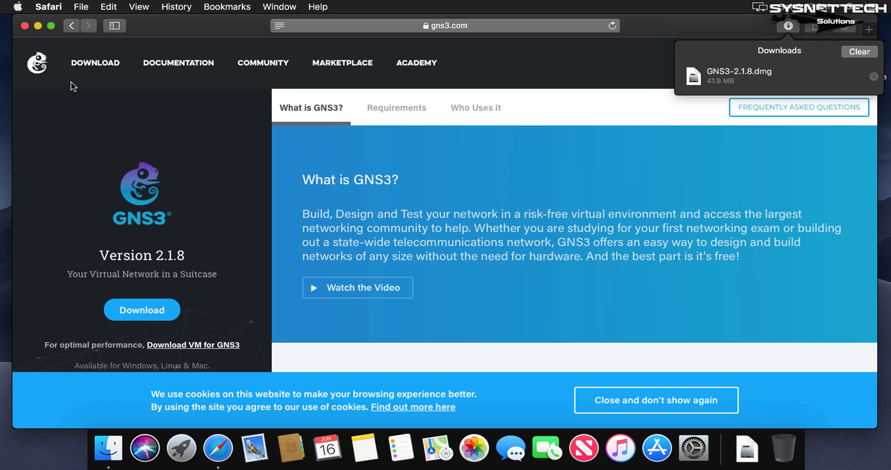
pyautogui.click(25, 26)
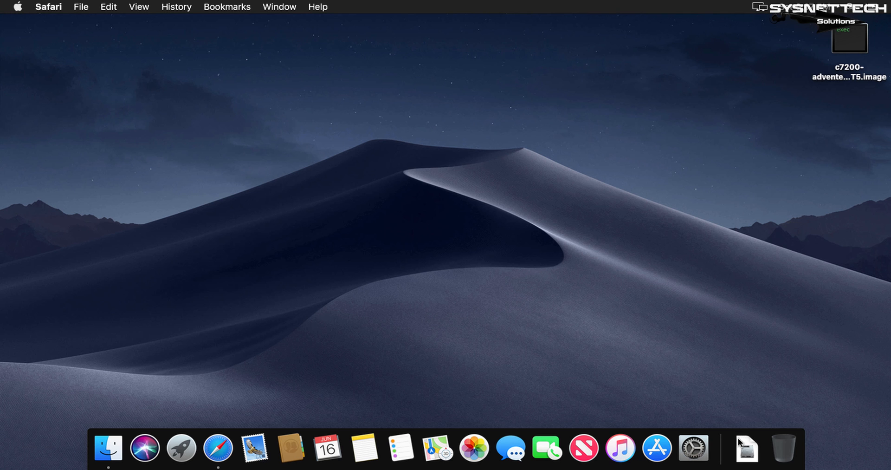
# - Open the GNS3-2.1.8.dmg disk image from the Downloads folder and close the folder window
pyautogui.rightClick(747, 448)
pyautogui.click(762, 408)
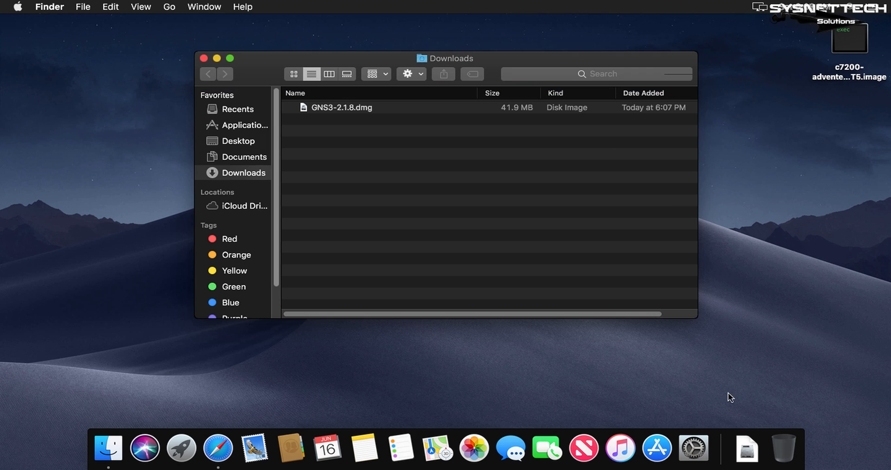
pyautogui.click(365, 111)
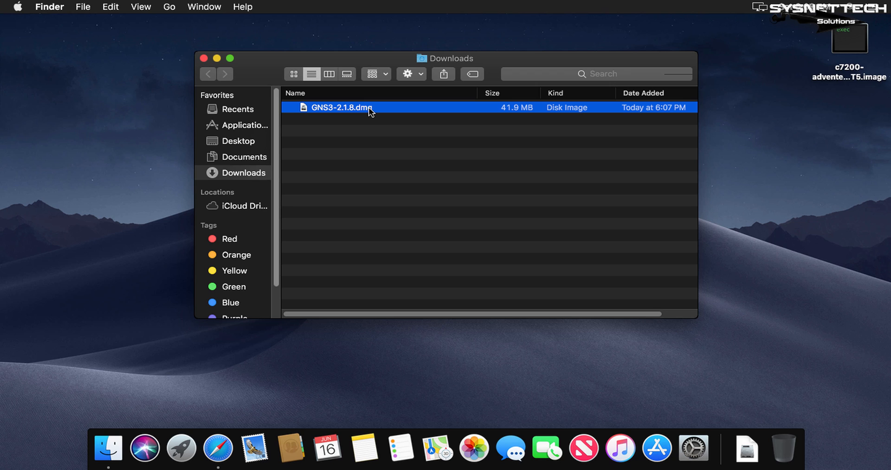
pyautogui.doubleClick(370, 108)
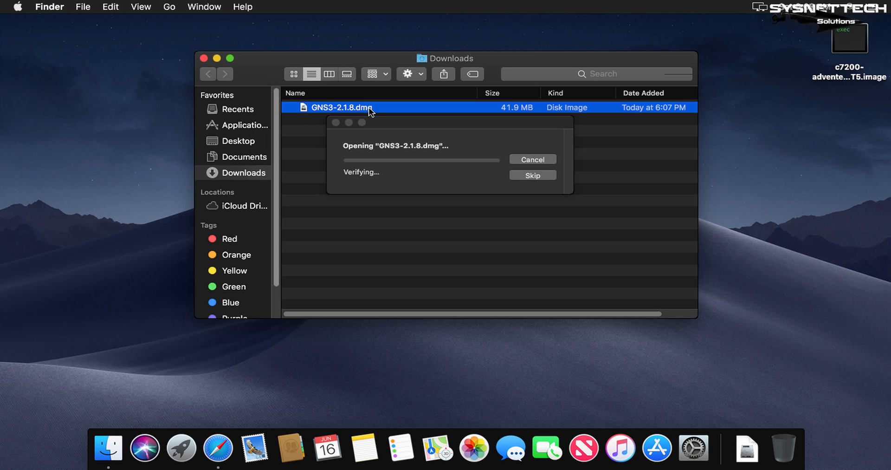
pyautogui.click(204, 59)
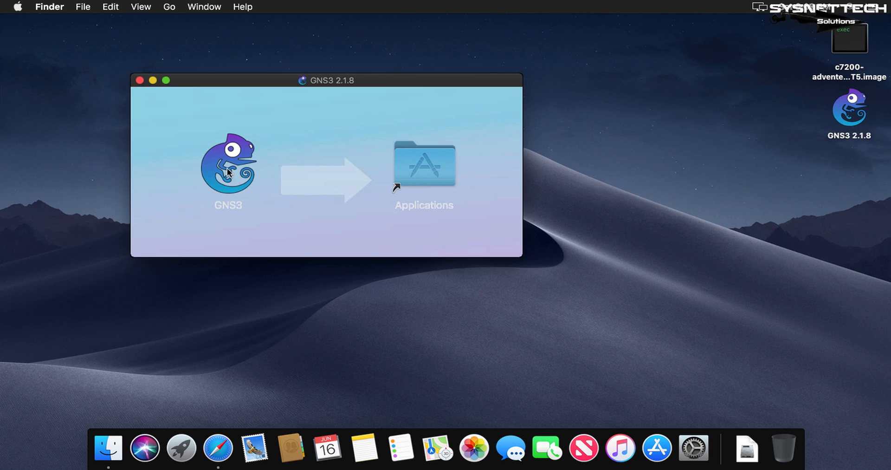
# - Copy GNS3 into the Applications folder and eject the GNS3 2.1.8 disk image
pyautogui.moveTo(229, 170); pyautogui.dragTo(428, 181)
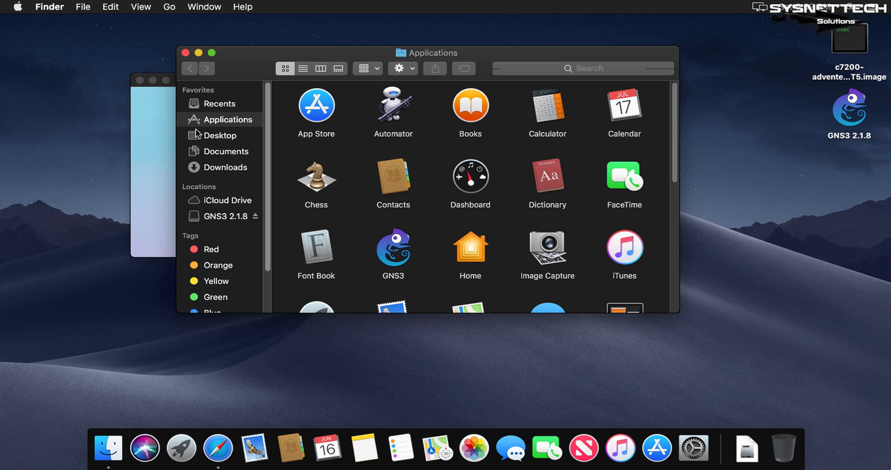
pyautogui.click(139, 82)
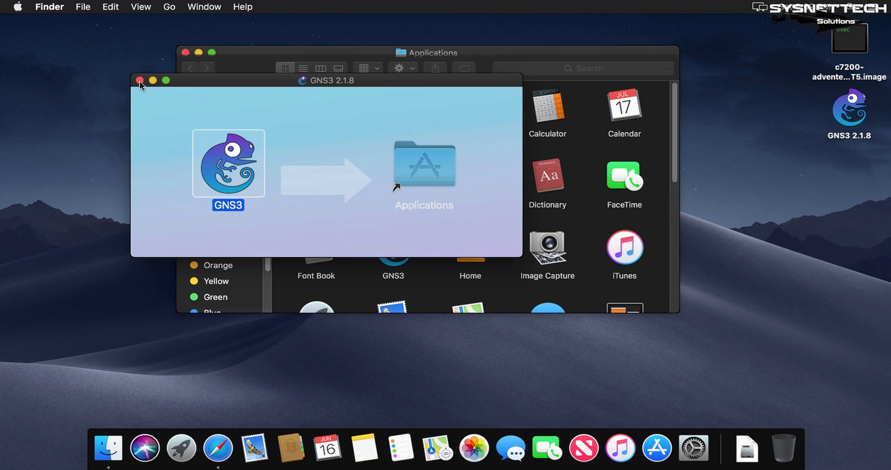
pyautogui.click(139, 81)
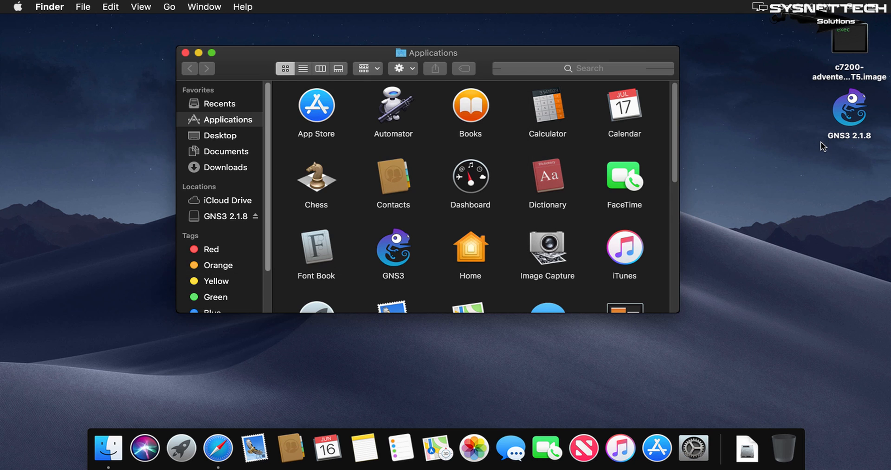
pyautogui.rightClick(851, 123)
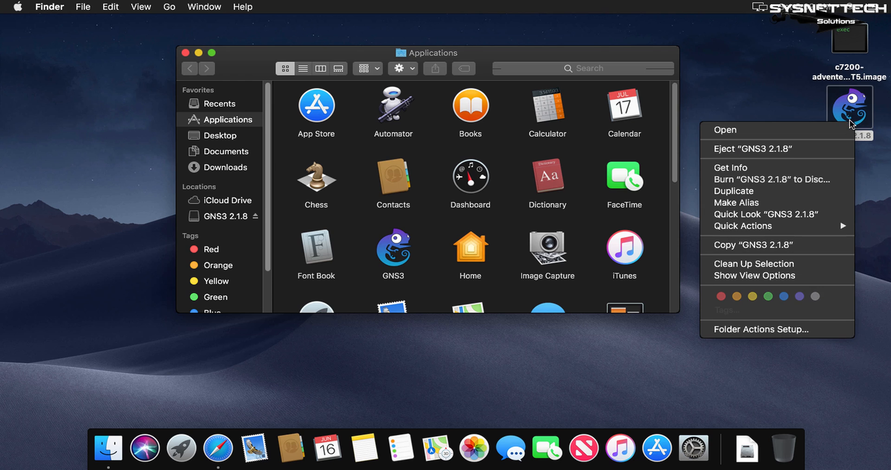
pyautogui.click(785, 149)
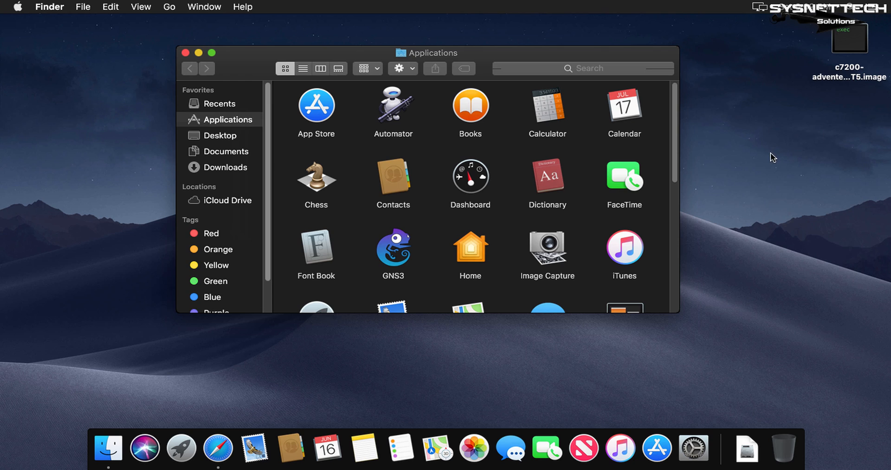
# - Try to launch GNS3 from the Applications folder and close the folder window
pyautogui.click(399, 258)
pyautogui.doubleClick(400, 258)
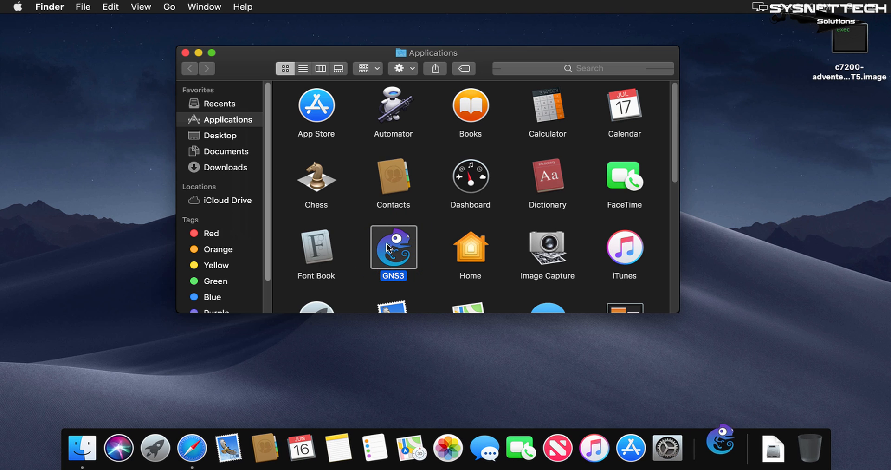
pyautogui.click(186, 53)
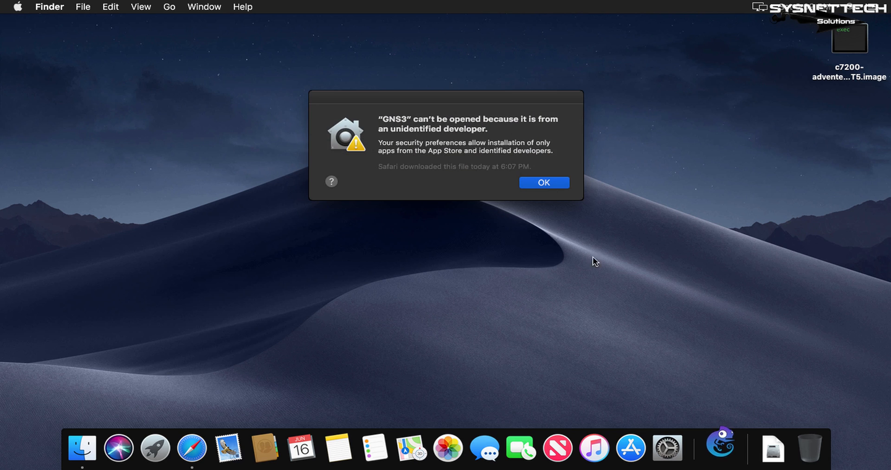
# - Allow GNS3 to open anyway in the Security & Privacy preferences and confirm launching it
pyautogui.click(663, 446)
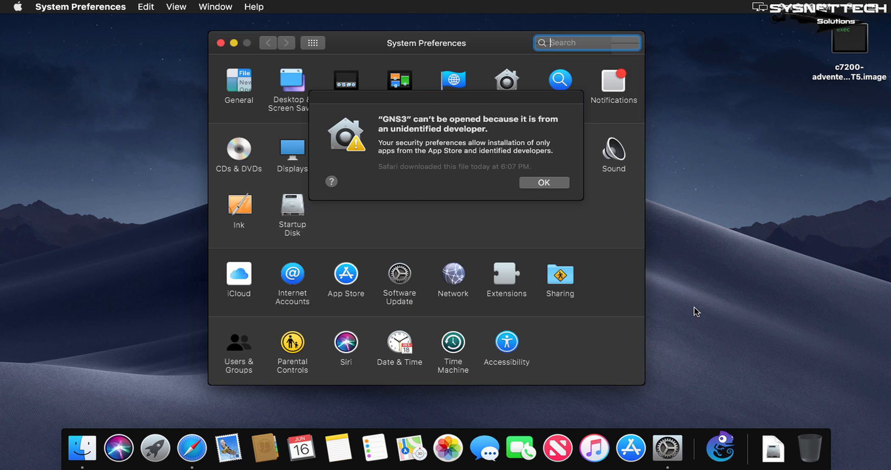
pyautogui.click(539, 183)
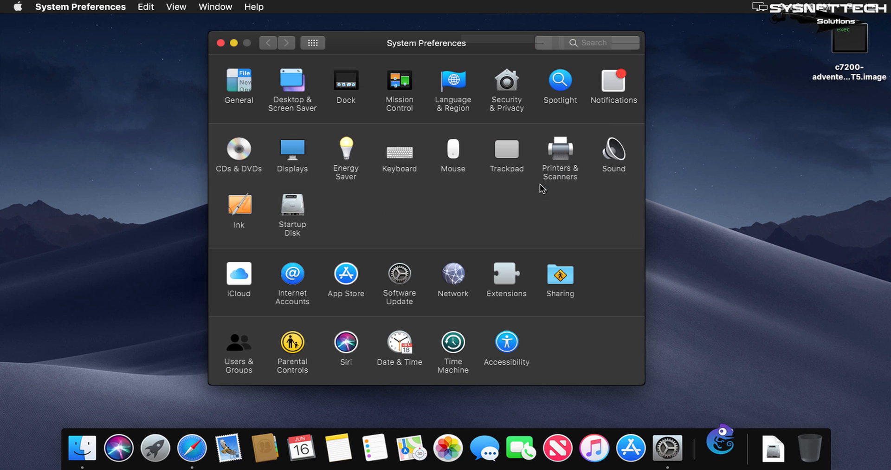
pyautogui.click(504, 80)
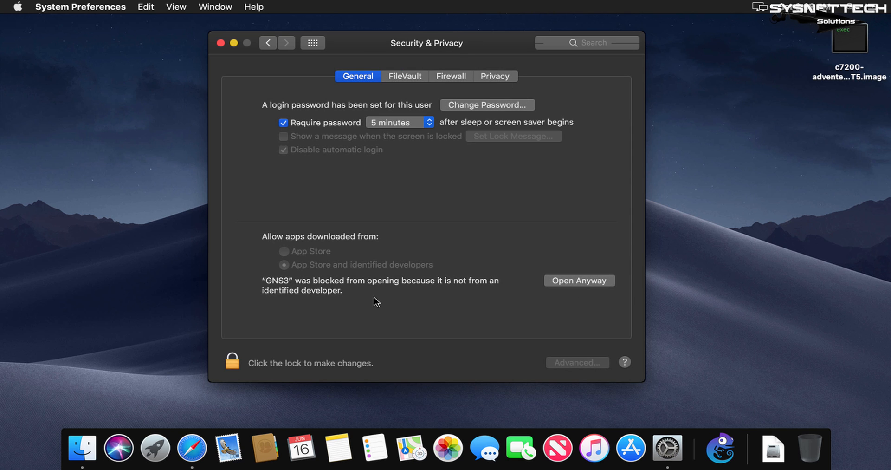
pyautogui.click(588, 281)
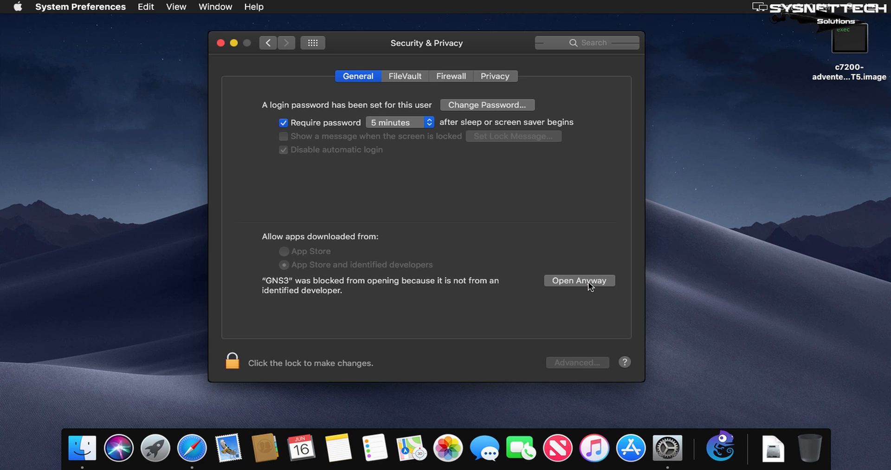
pyautogui.click(220, 43)
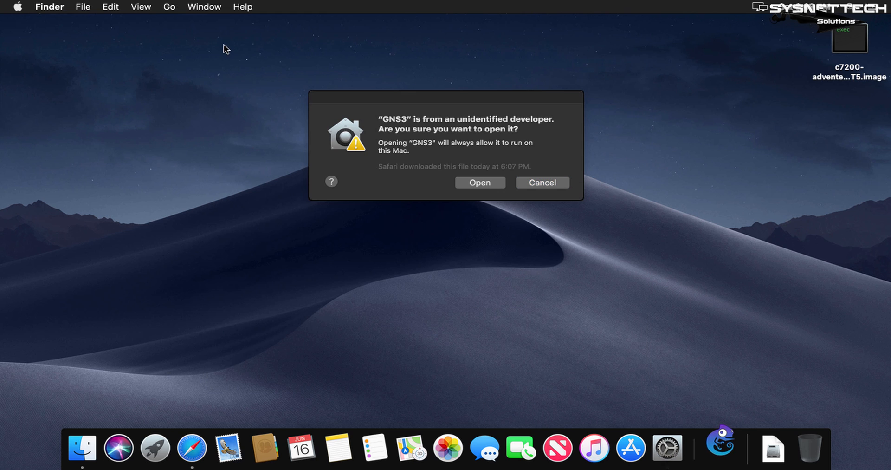
pyautogui.click(499, 184)
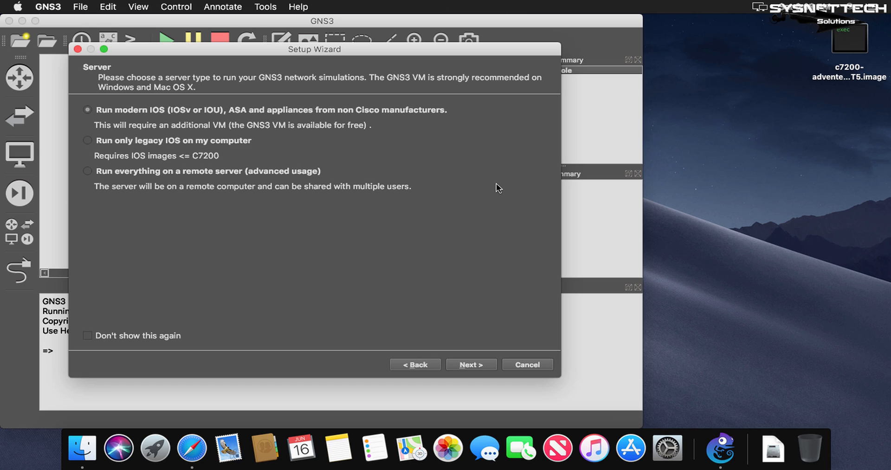
# - Set the server type to run only legacy IOS on this computer and accept the default local server settings
pyautogui.click(88, 141)
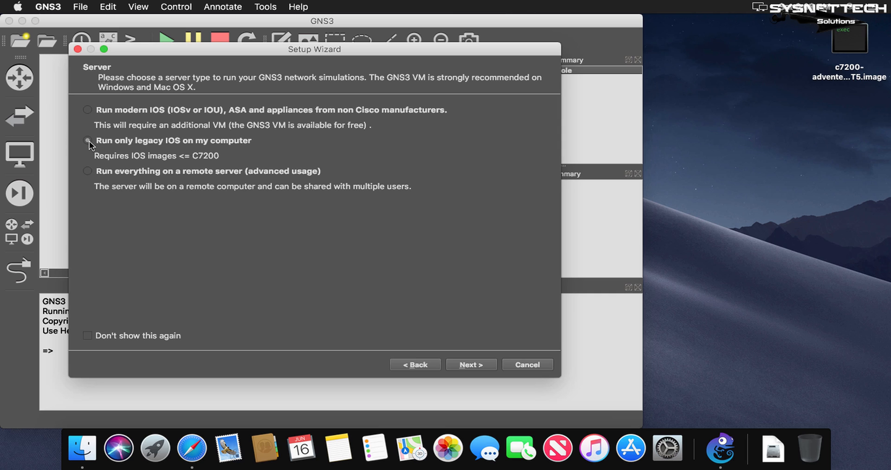
pyautogui.click(484, 368)
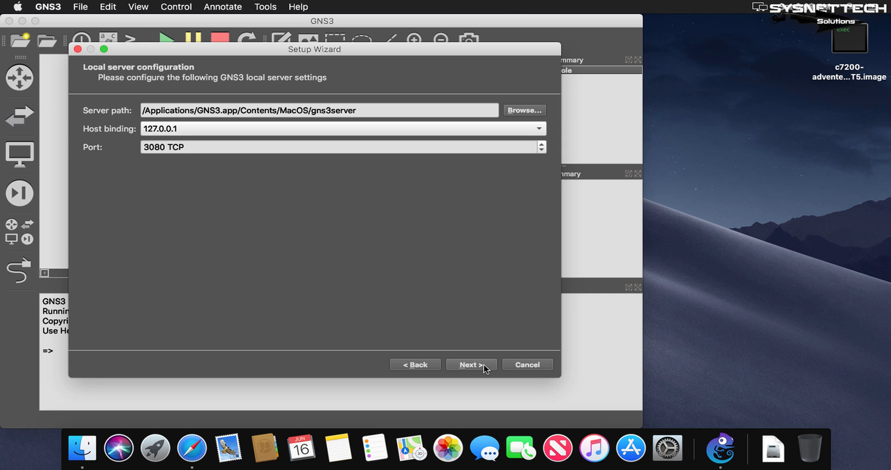
pyautogui.click(485, 367)
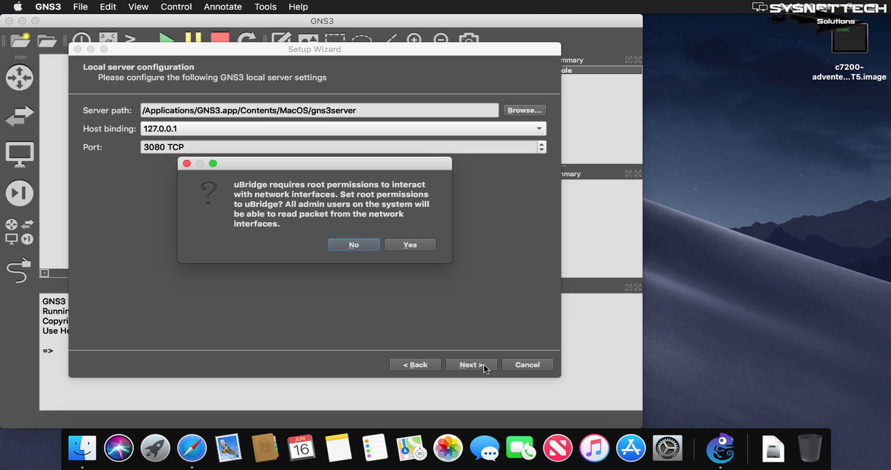
# - Grant uBridge root permissions by entering the account password, and finish the setup wizard
pyautogui.click(429, 244)
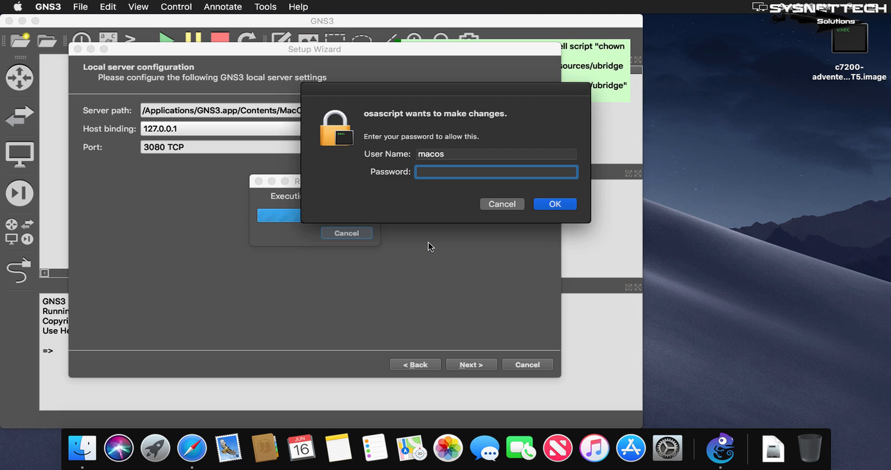
pyautogui.write('•••••')
pyautogui.click(568, 206)
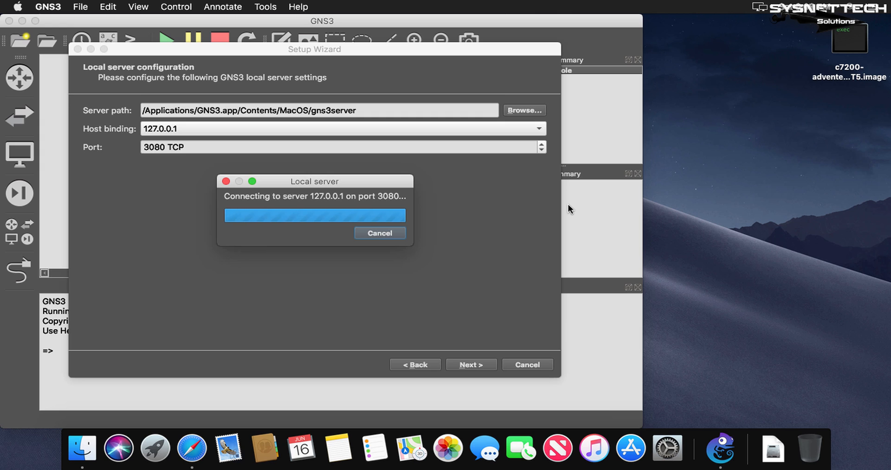
pyautogui.click(482, 365)
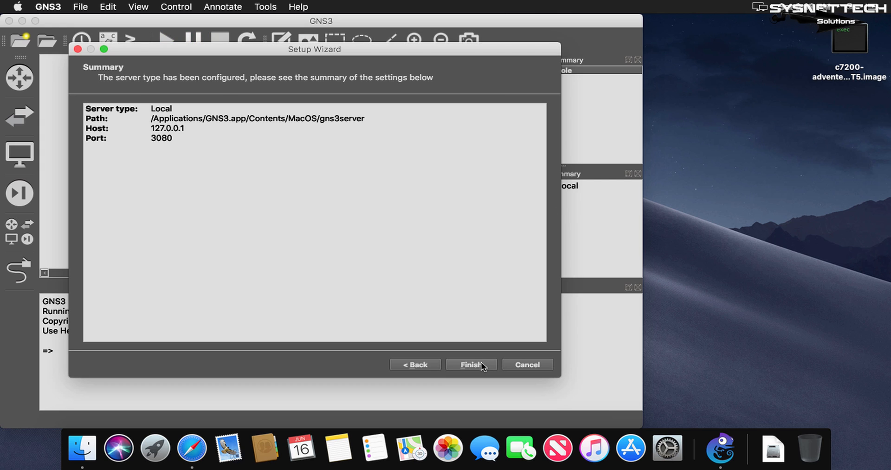
pyautogui.click(481, 364)
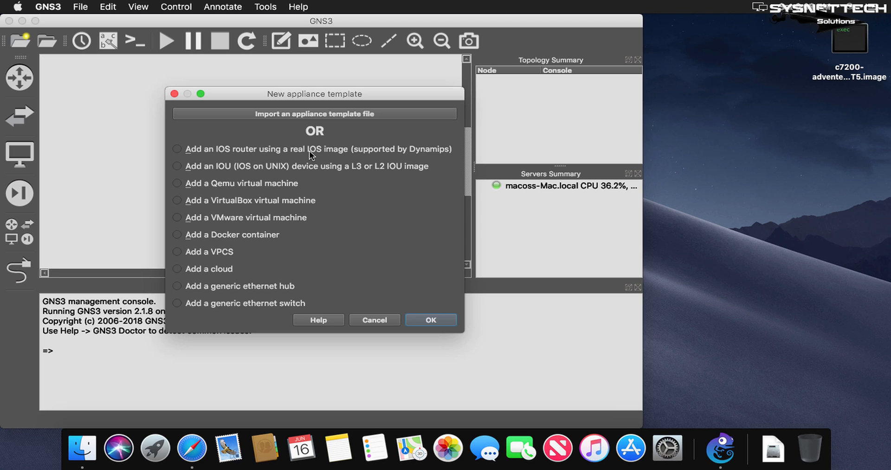
# - Start an IOS router template using c7200-adventerprisek9-mz.124-24.T5.image from the Desktop and copy the image to the default images directory
pyautogui.click(451, 323)
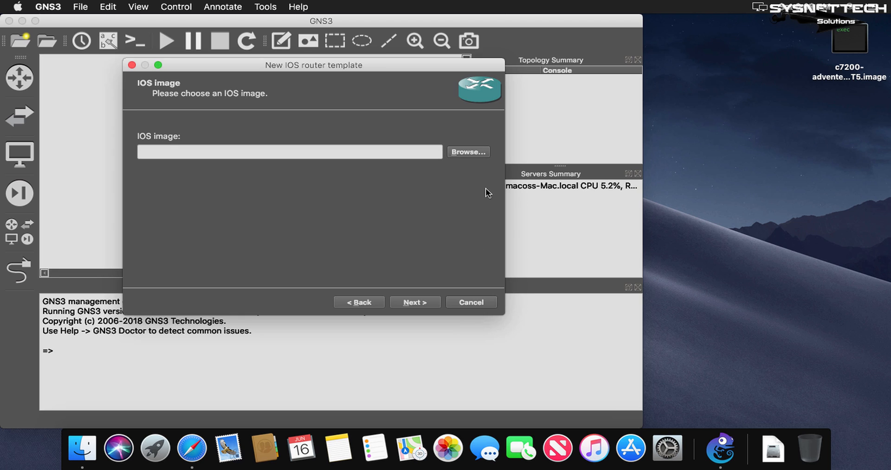
pyautogui.click(866, 57)
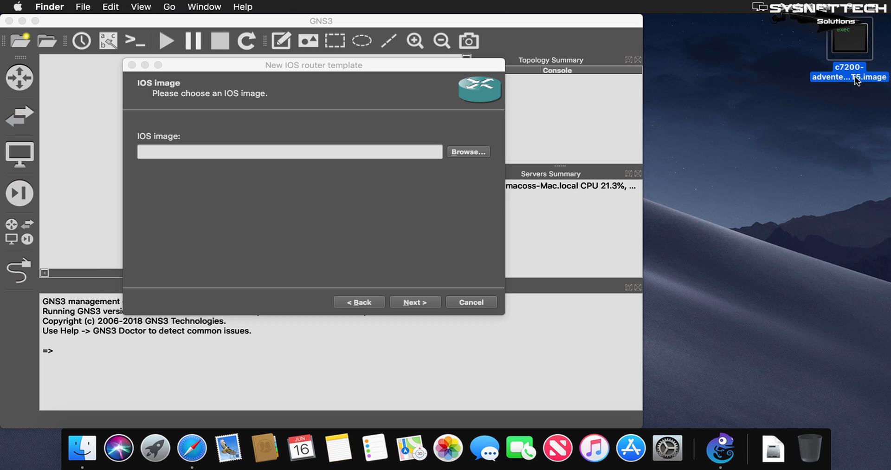
pyautogui.click(466, 155)
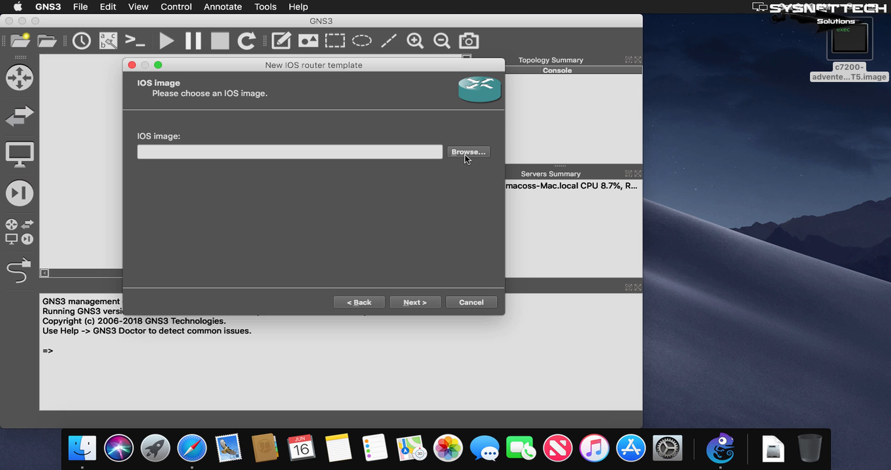
pyautogui.click(466, 157)
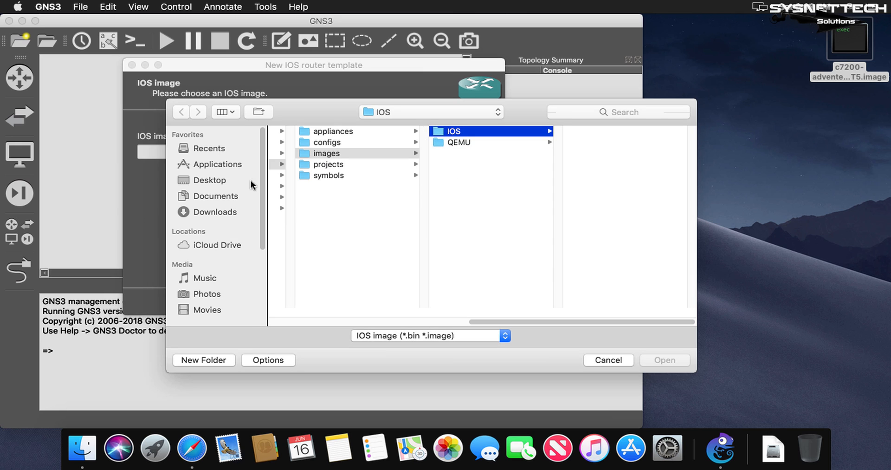
pyautogui.click(221, 182)
pyautogui.click(310, 131)
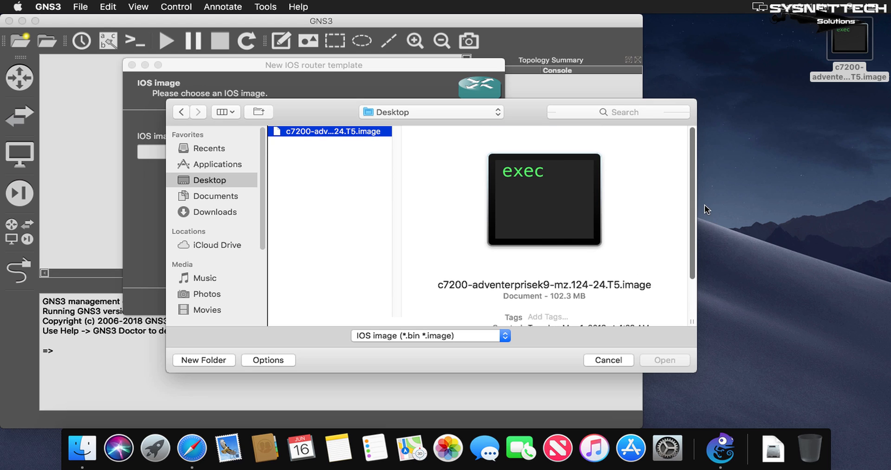
pyautogui.moveTo(691, 238); pyautogui.dragTo(690, 264)
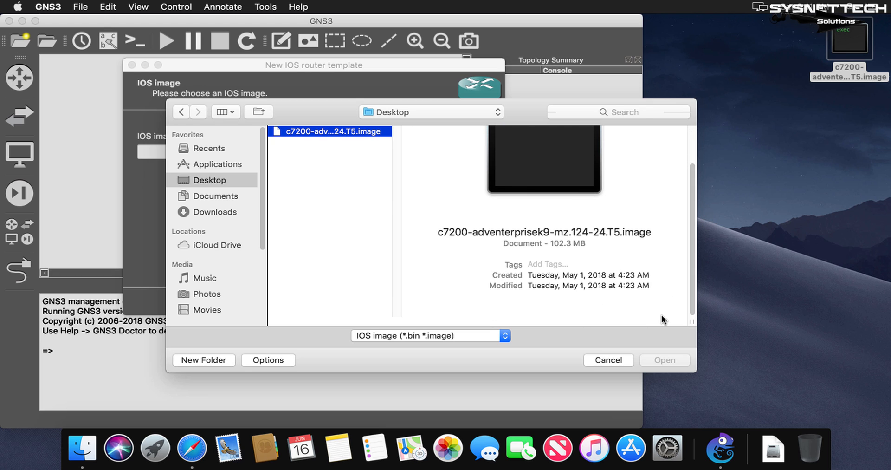
pyautogui.click(348, 136)
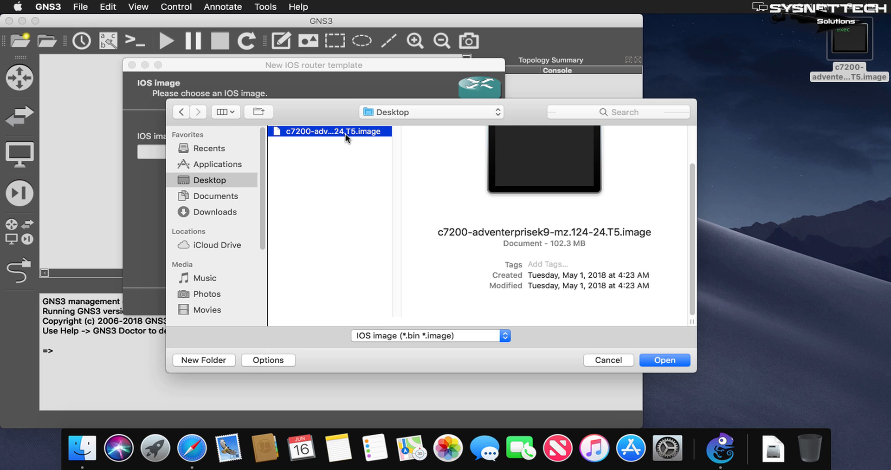
pyautogui.click(681, 361)
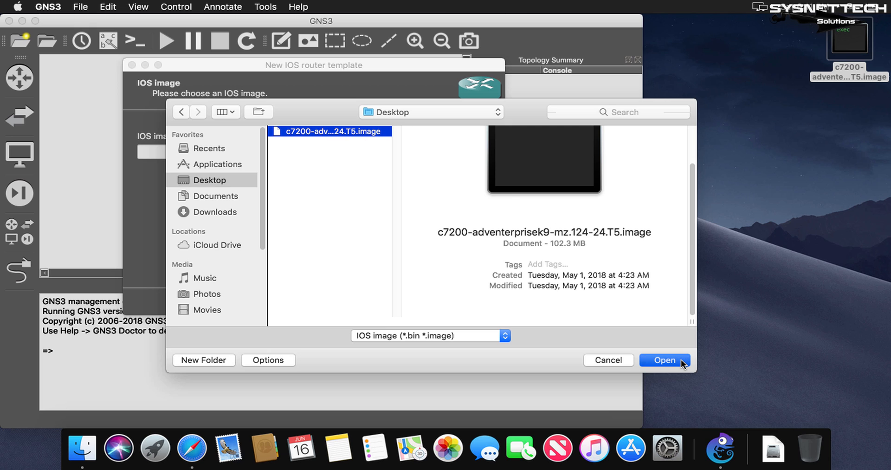
pyautogui.click(681, 361)
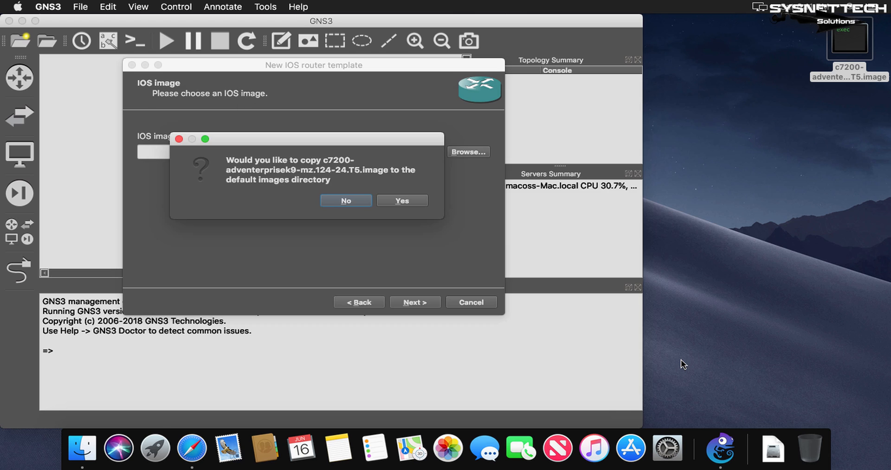
pyautogui.click(402, 201)
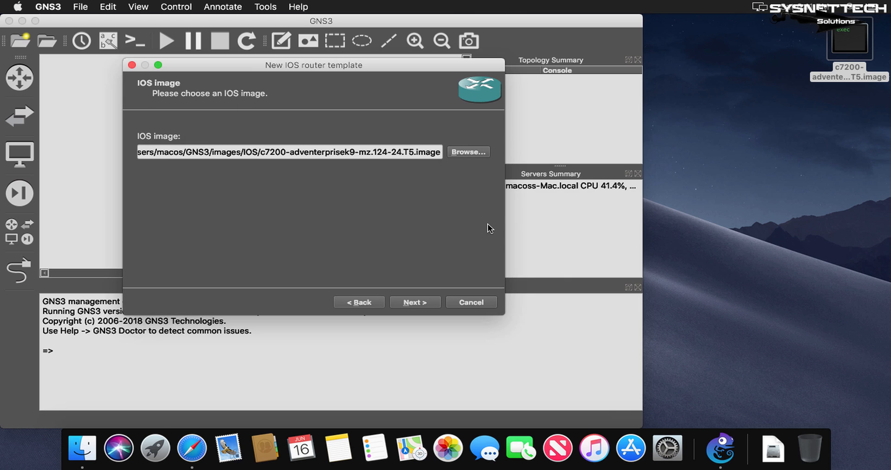
# - Accept the c7200 name and platform, 512 MiB of default RAM, and the default adapters for the router template
pyautogui.click(432, 303)
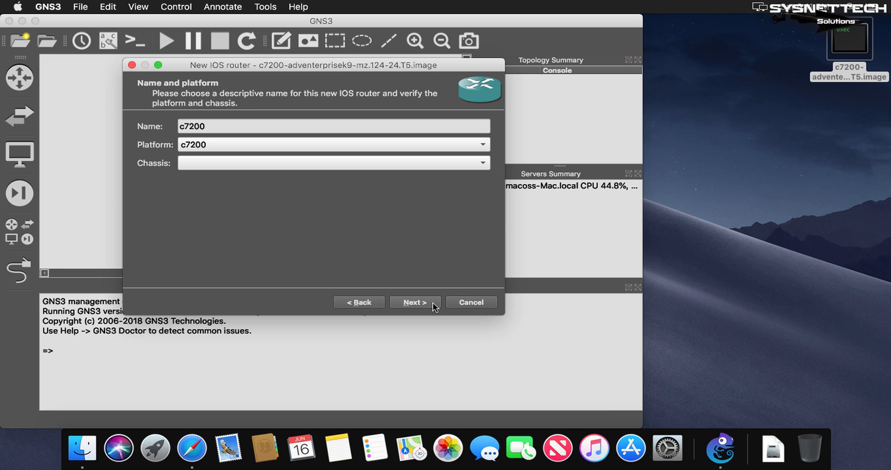
pyautogui.click(432, 302)
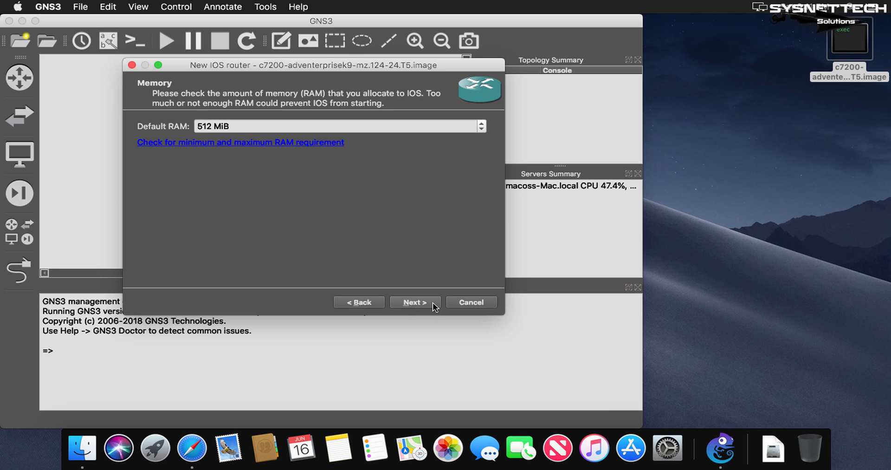
pyautogui.click(433, 304)
pyautogui.click(434, 305)
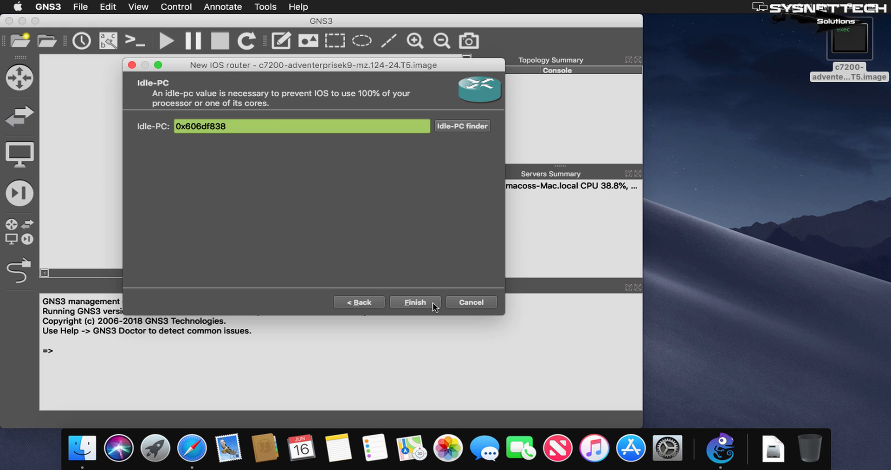
# - Run the Idle-PC finder for the IOS image, then finish the c7200 template and save the preferences
pyautogui.click(480, 132)
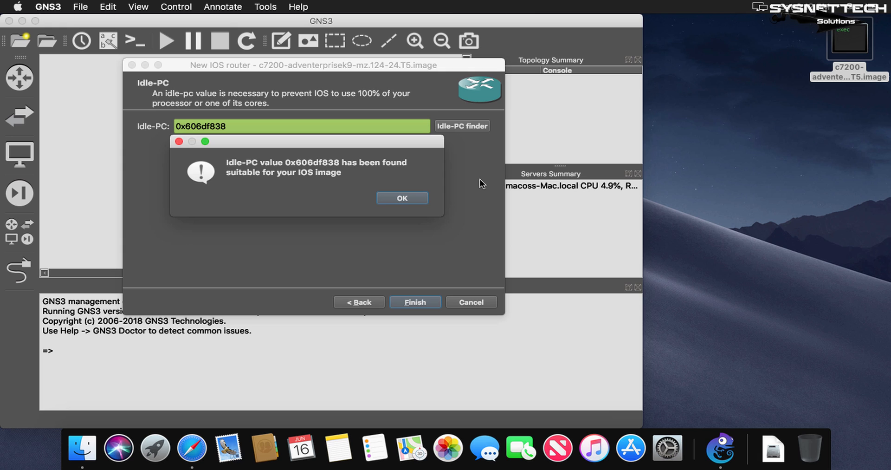
pyautogui.click(413, 200)
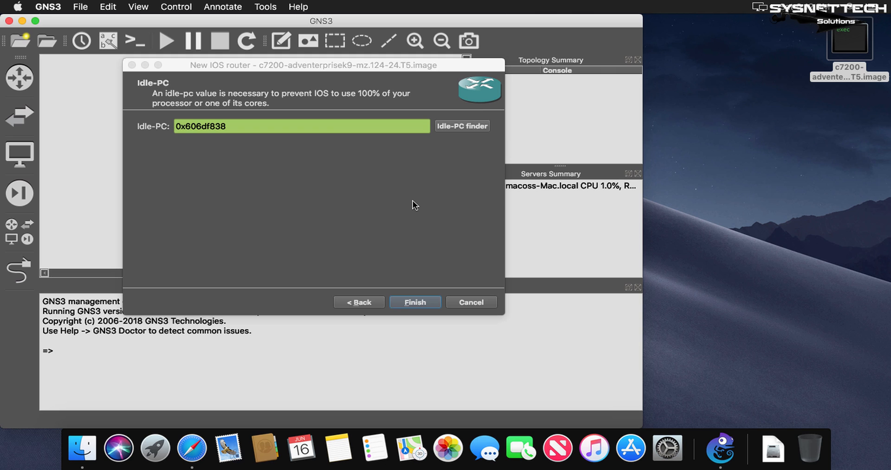
pyautogui.click(421, 302)
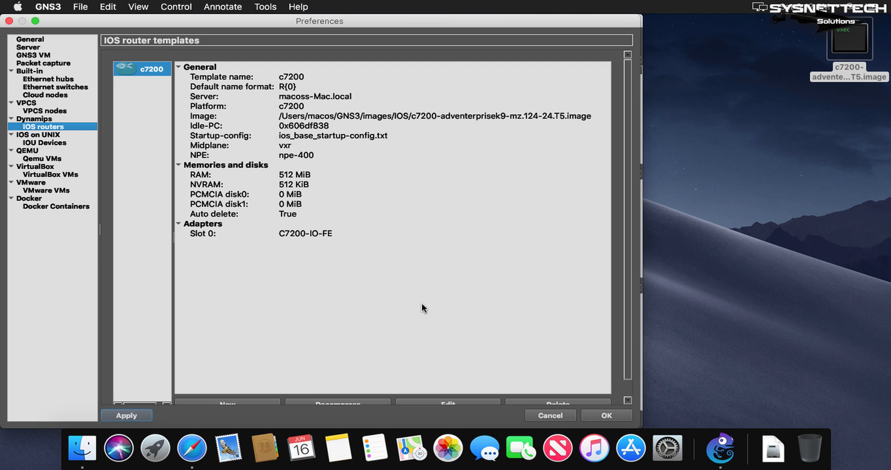
pyautogui.click(607, 415)
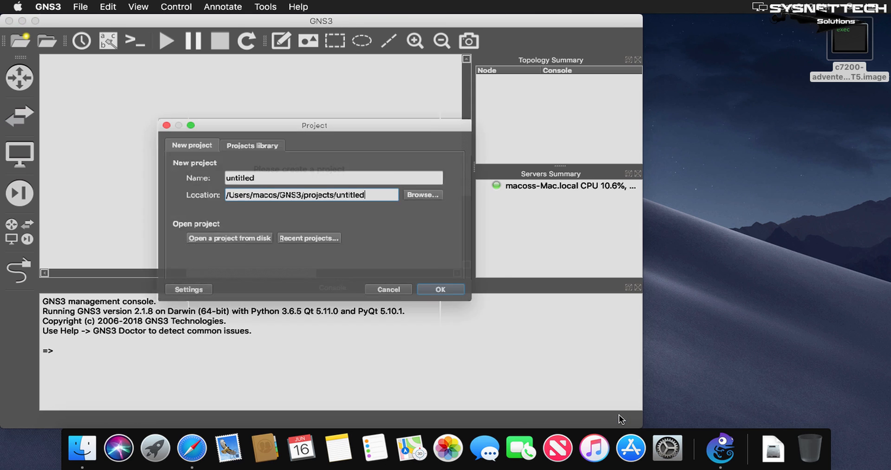
# - Create a new project named test in the default projects folder
pyautogui.doubleClick(380, 173)
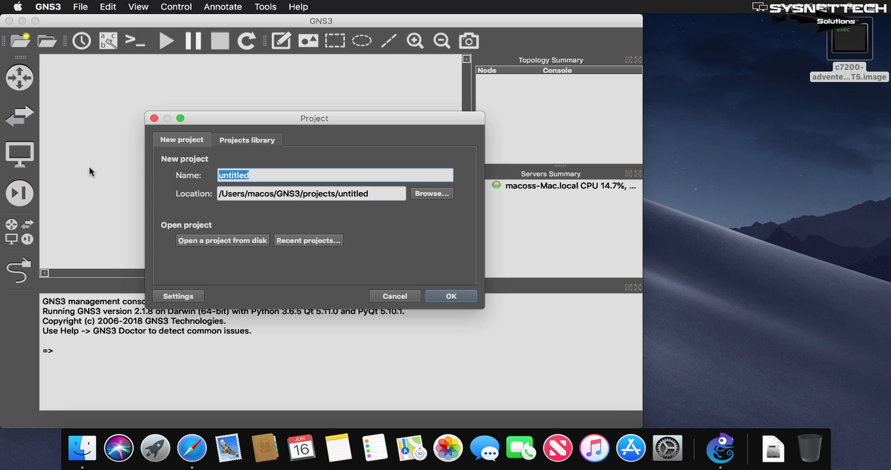
pyautogui.write('test')
pyautogui.click(454, 296)
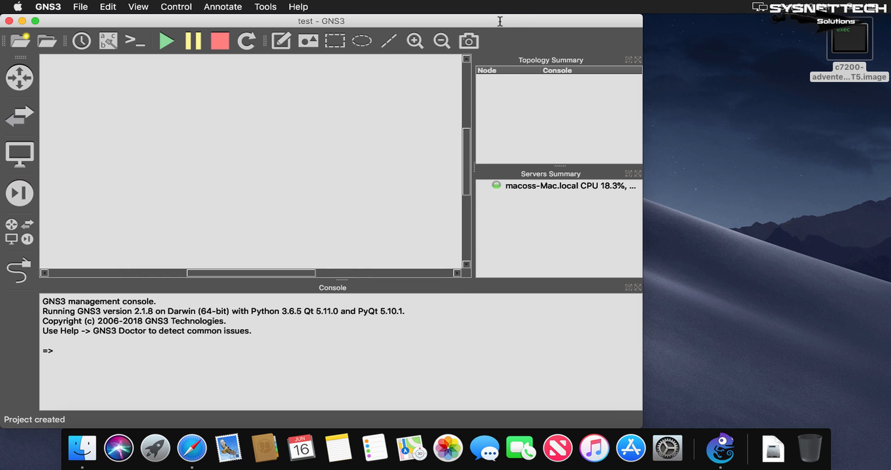
# - Center the project window on the desktop and add a c7200 router to the workspace
pyautogui.moveTo(500, 21); pyautogui.dragTo(622, 21)
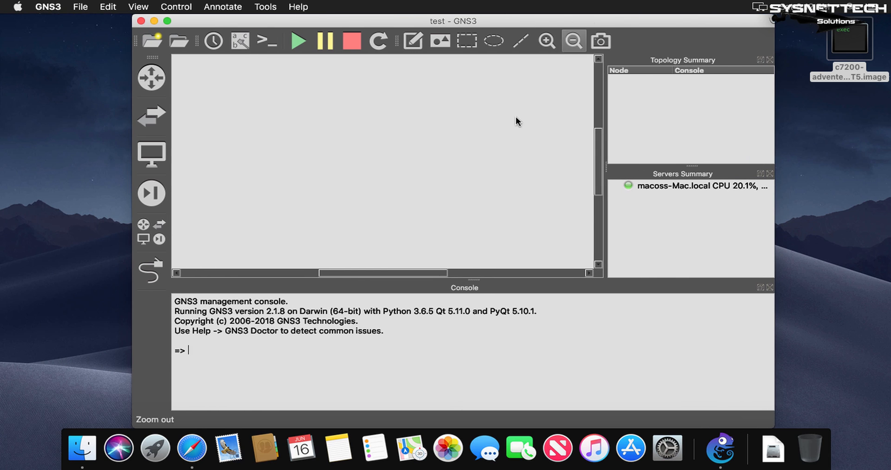
pyautogui.click(138, 74)
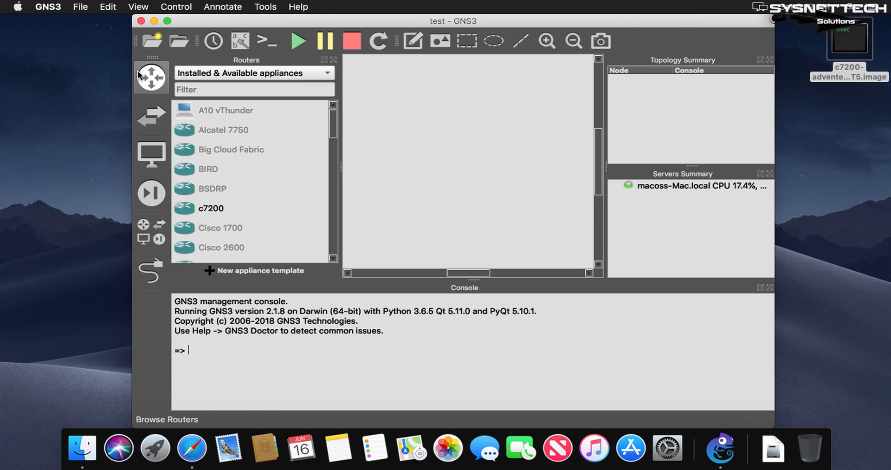
pyautogui.moveTo(225, 207); pyautogui.dragTo(411, 158)
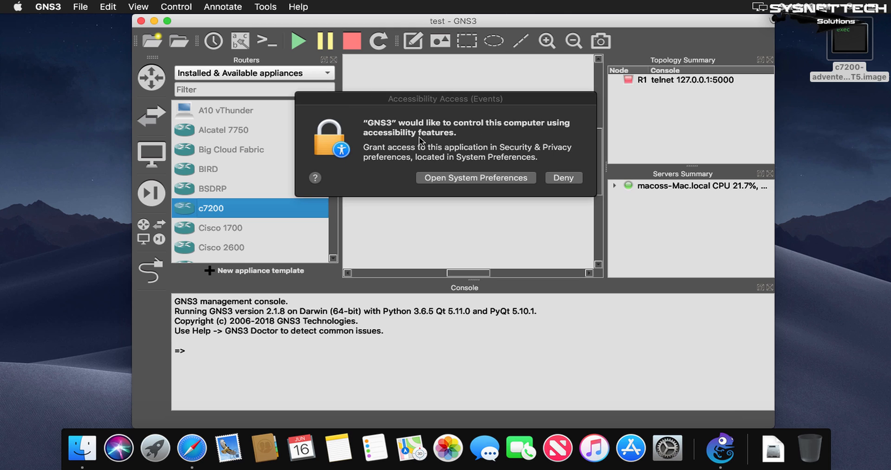
# - Unlock the Security & Privacy preferences with the account password and allow GNS3 to control the computer through Accessibility
pyautogui.click(488, 182)
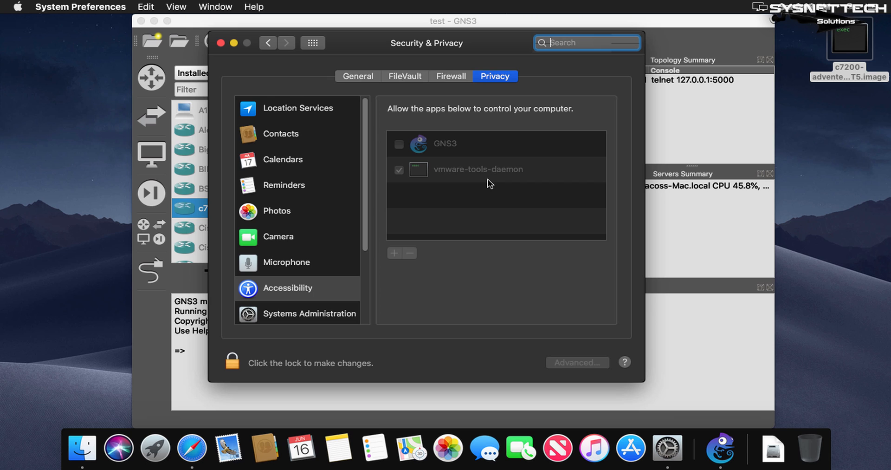
pyautogui.click(232, 365)
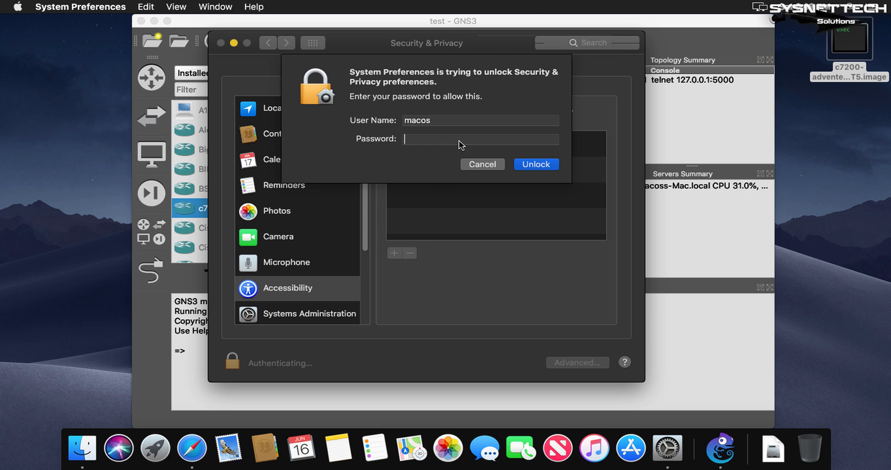
pyautogui.click(538, 167)
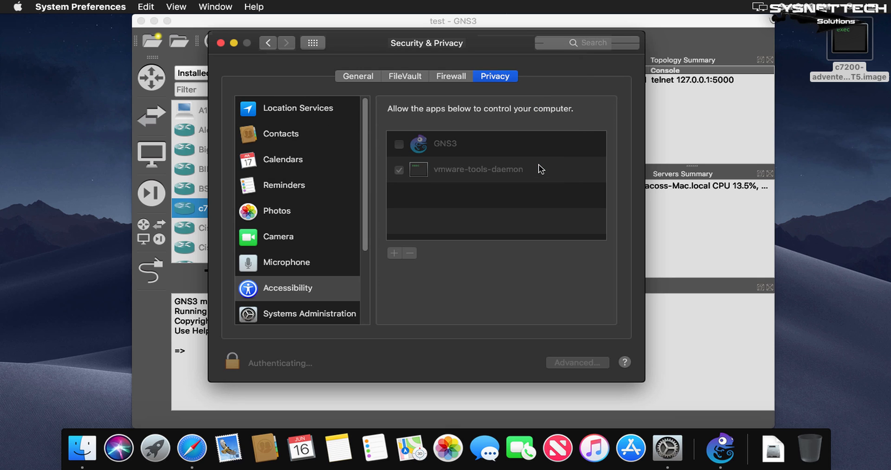
pyautogui.click(399, 145)
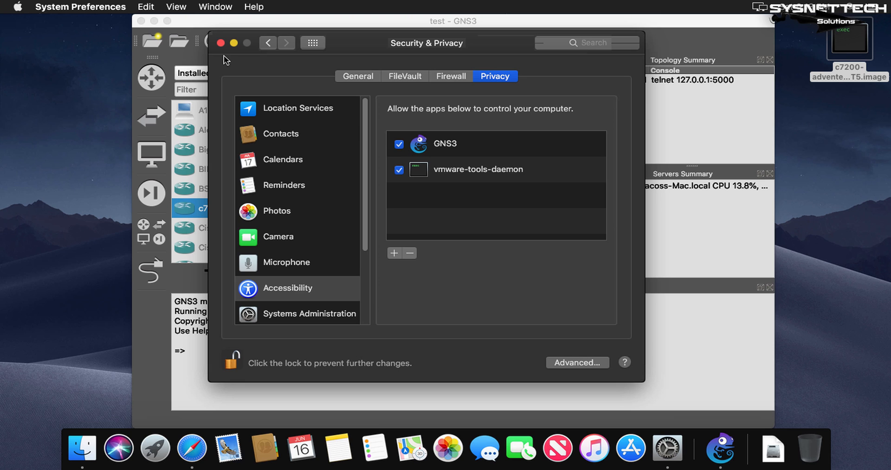
pyautogui.click(221, 43)
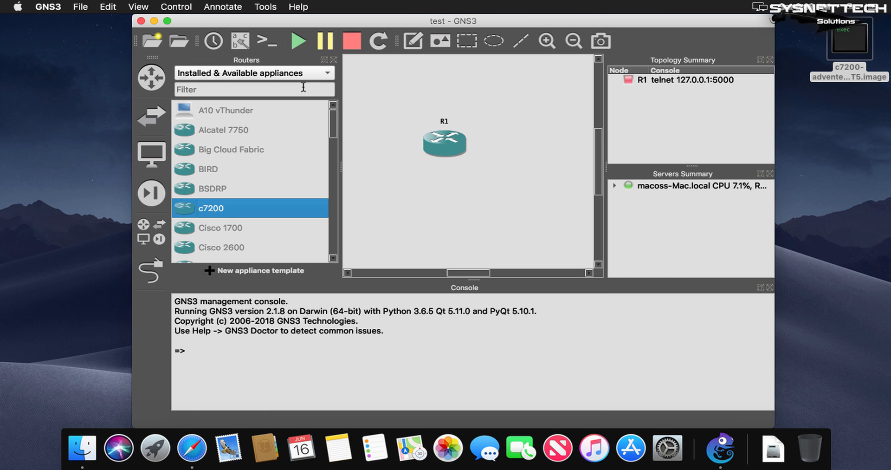
# - Start the router, hide the routers list, and move R1 to the upper-left corner of the workspace
pyautogui.click(297, 43)
pyautogui.click(333, 60)
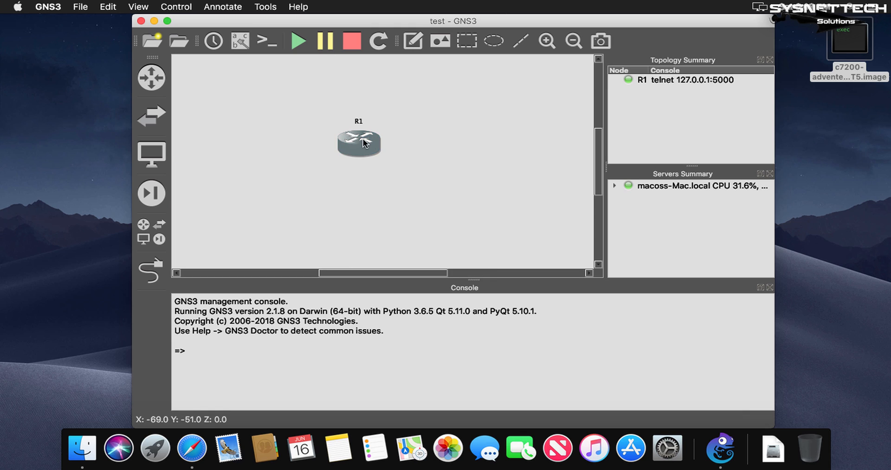
pyautogui.moveTo(365, 142); pyautogui.dragTo(212, 89)
# - Open R1's console in Terminal and minimize the extra login shell window
pyautogui.doubleClick(228, 92)
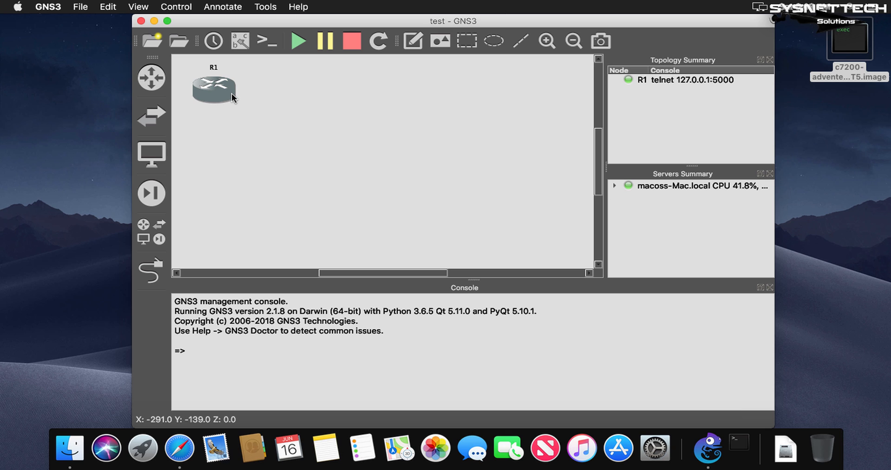
pyautogui.moveTo(232, 93)
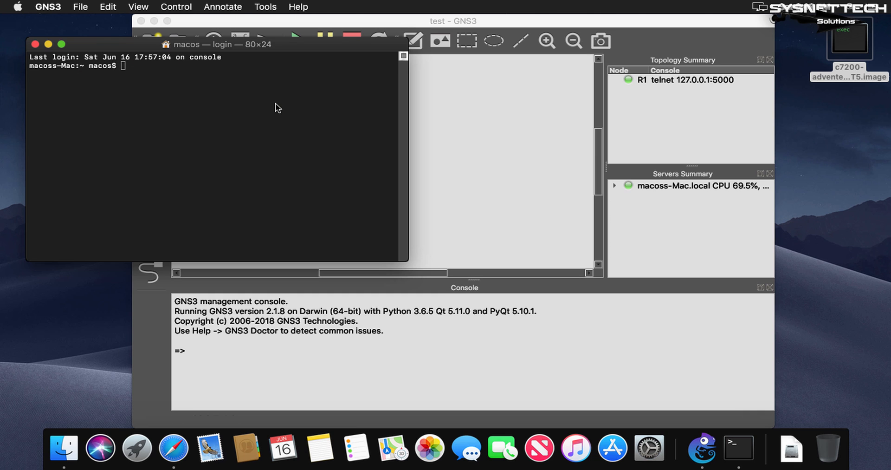
pyautogui.moveTo(267, 60); pyautogui.dragTo(476, 68)
pyautogui.click(183, 117)
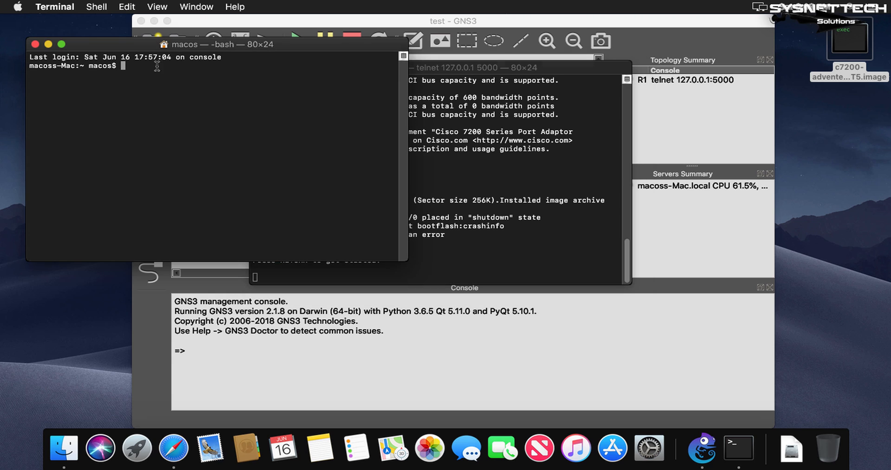
pyautogui.click(48, 44)
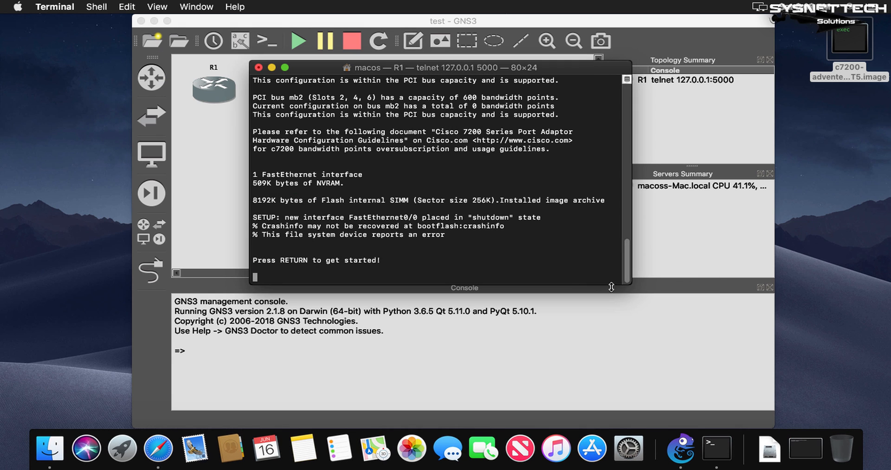
# - Enlarge and reposition the R1 console window, and start the router's command-line session
pyautogui.moveTo(632, 281); pyautogui.dragTo(768, 301)
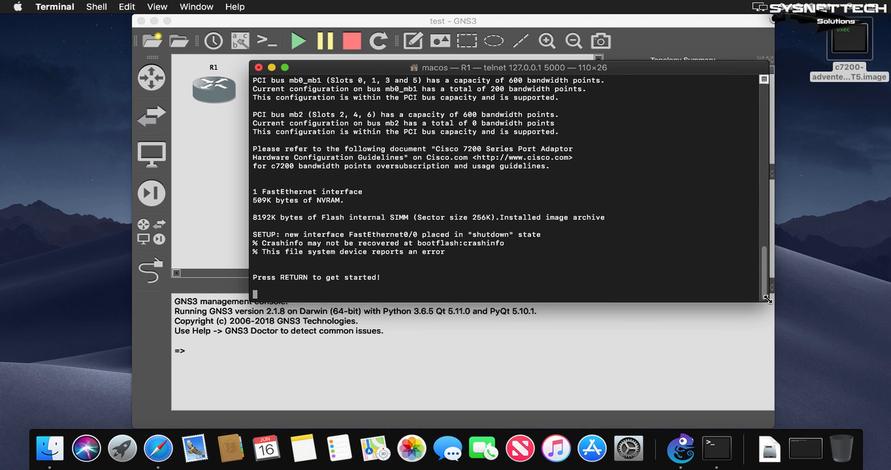
pyautogui.moveTo(575, 70); pyautogui.dragTo(612, 38)
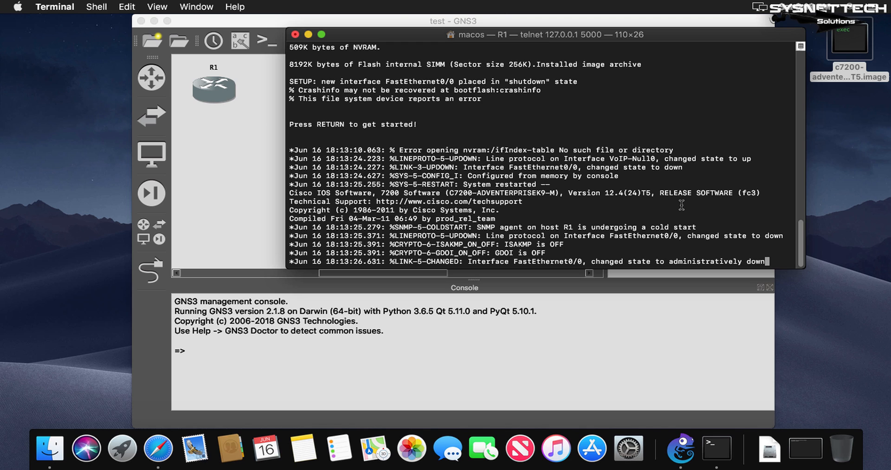
pyautogui.press('Return')
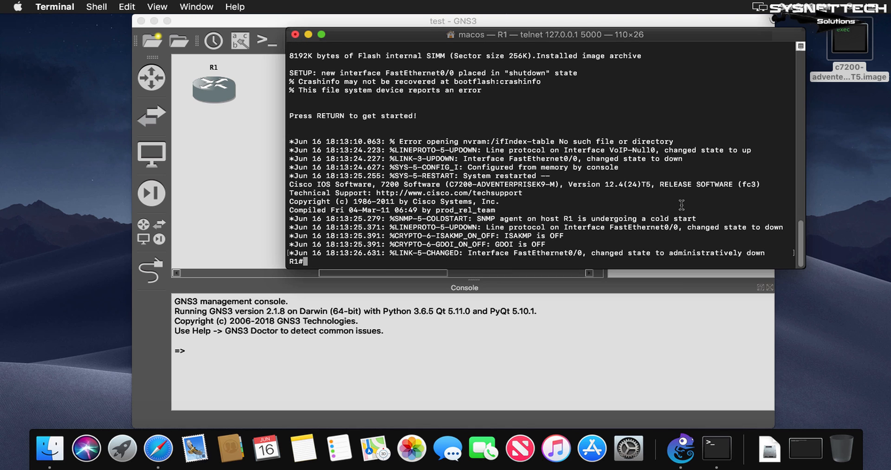
# - Run the show version command on R1 to display its IOS software details
pyautogui.press('Return')
pyautogui.press('Return')
pyautogui.press('Return')
pyautogui.press('Return')
pyautogui.write('s')
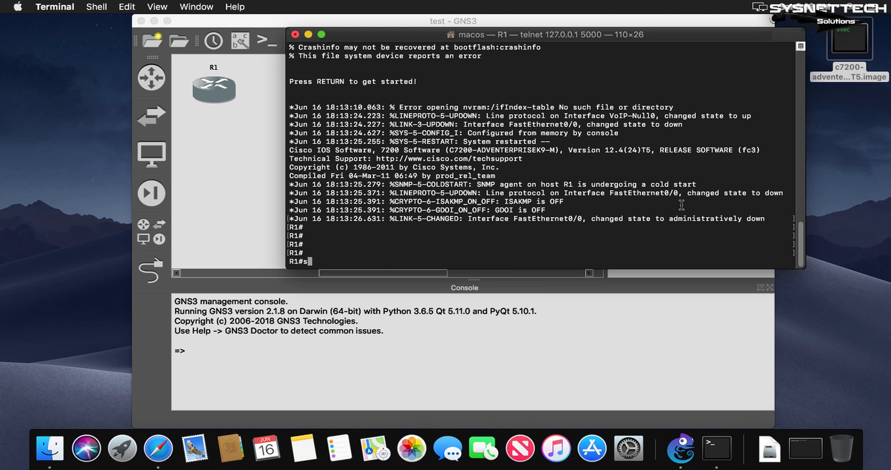
pyautogui.write('how ve')
pyautogui.press('Tab')
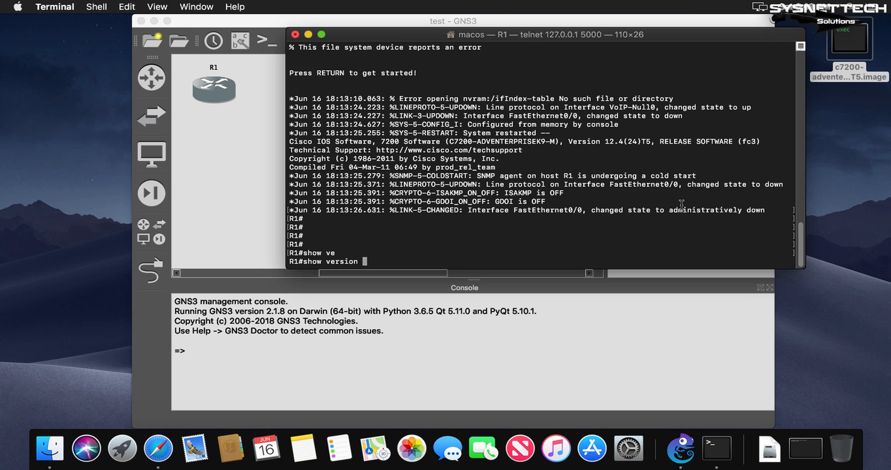
pyautogui.press('Return')
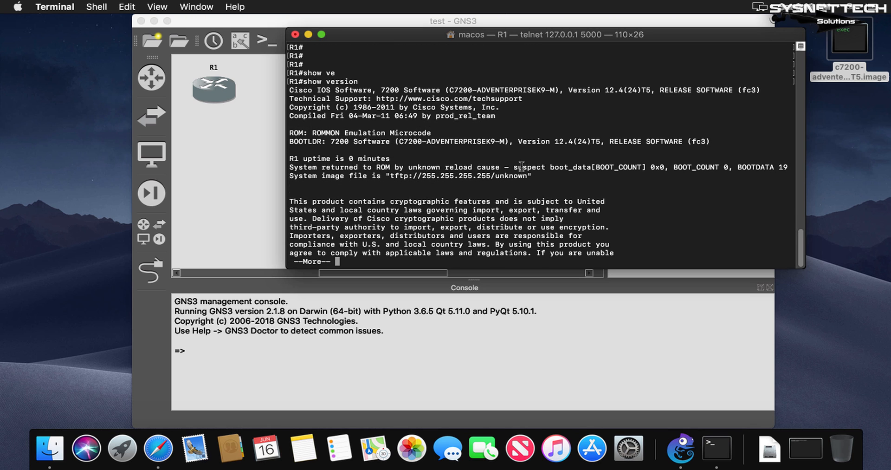
# - Highlight the BOOTLDR line in the version output, clear the highlight, and exit the paged output to the R1 prompt
pyautogui.tripleClick(424, 142)
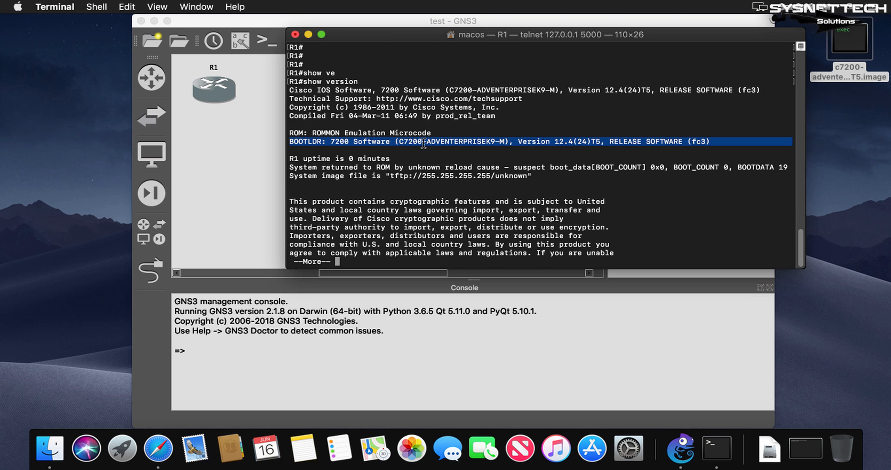
pyautogui.click(613, 236)
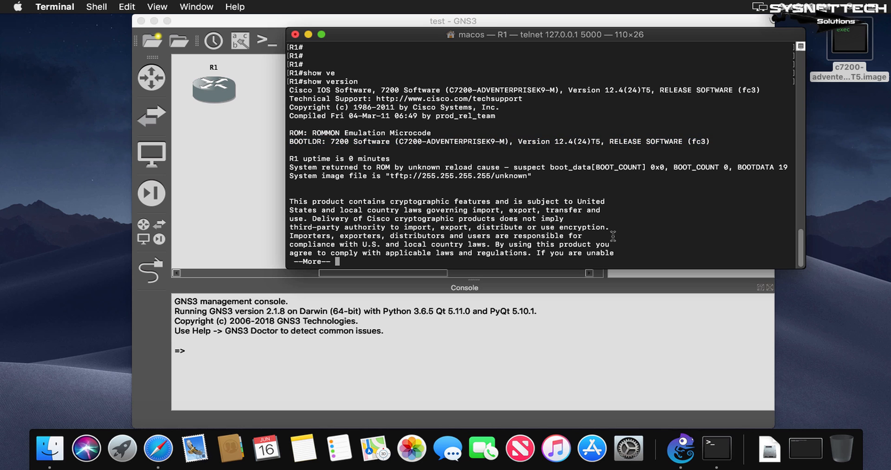
pyautogui.press('q')
pyautogui.press('Return')
pyautogui.press('Return')
pyautogui.press('Return')
pyautogui.press('Return')
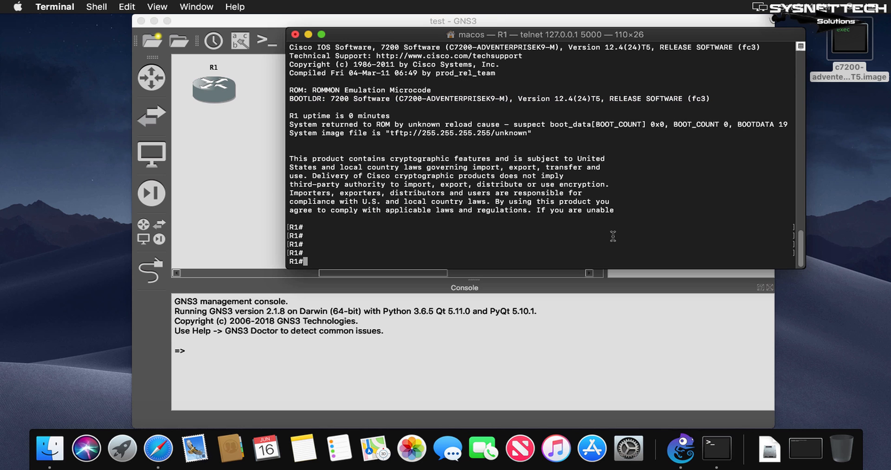
# - Run show running-config on R1 and page through the configuration to its end
pyautogui.write('sho wrun')
pyautogui.press('Tab')
pyautogui.press('BackSpace')
pyautogui.press('BackSpace')
pyautogui.press('BackSpace')
pyautogui.press('BackSpace')
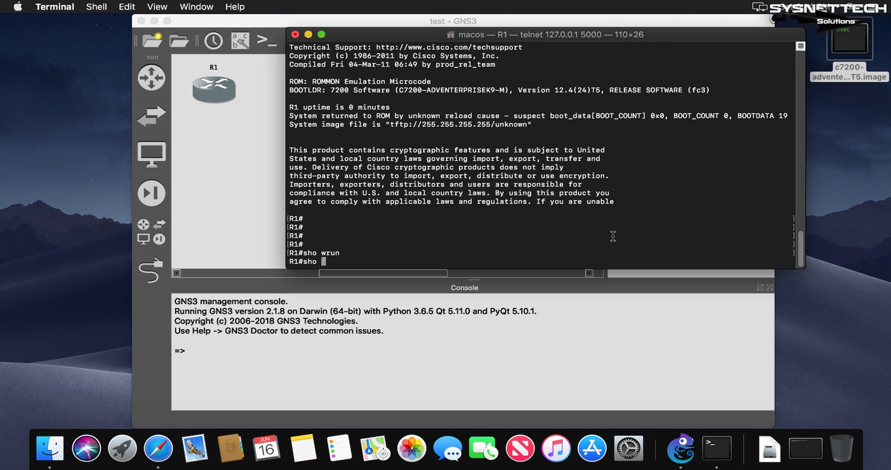
pyautogui.press('BackSpace')
pyautogui.write('w run')
pyautogui.press('Tab')
pyautogui.press('Return')
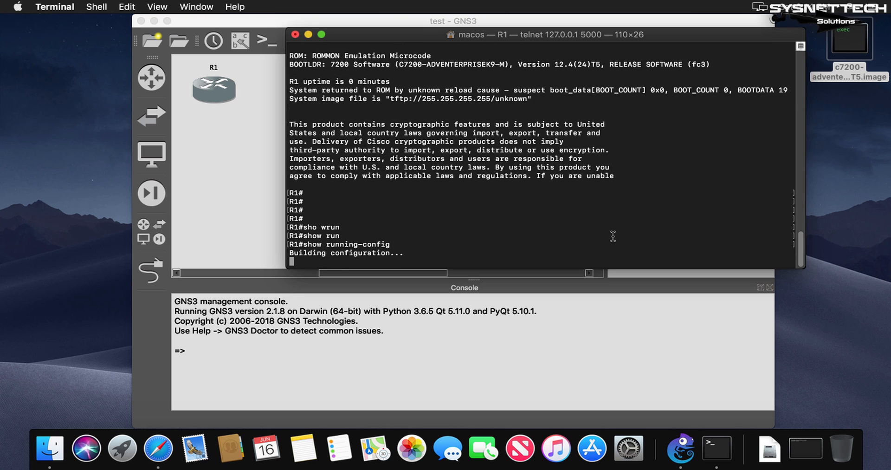
pyautogui.press('space')
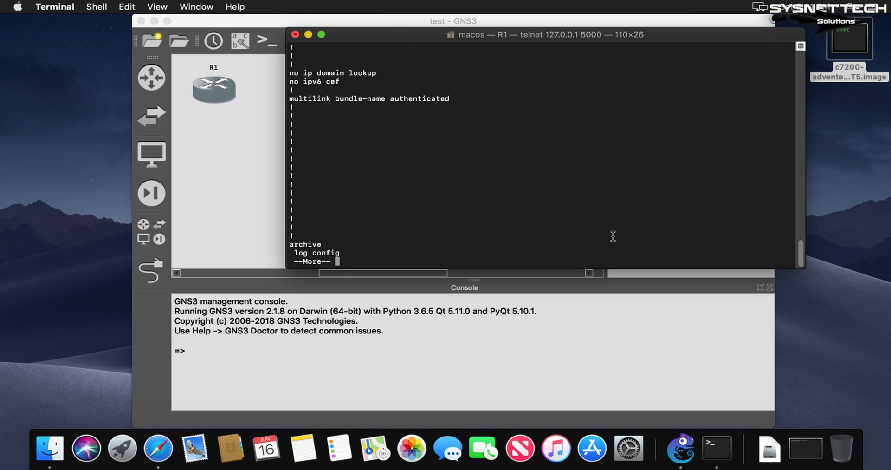
pyautogui.press('space')
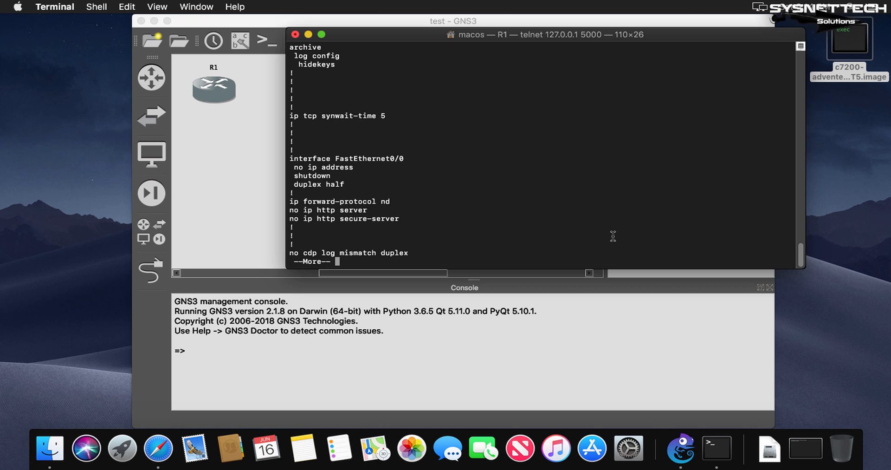
pyautogui.press('space')
pyautogui.press('space')
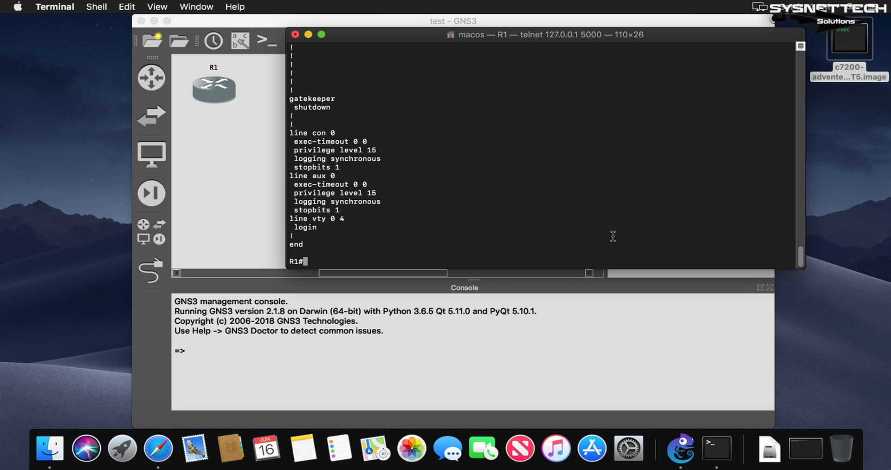
# - Save R1's configuration with the wr command and close its console window, terminating the telnet process
pyautogui.write('wr')
pyautogui.press('Return')
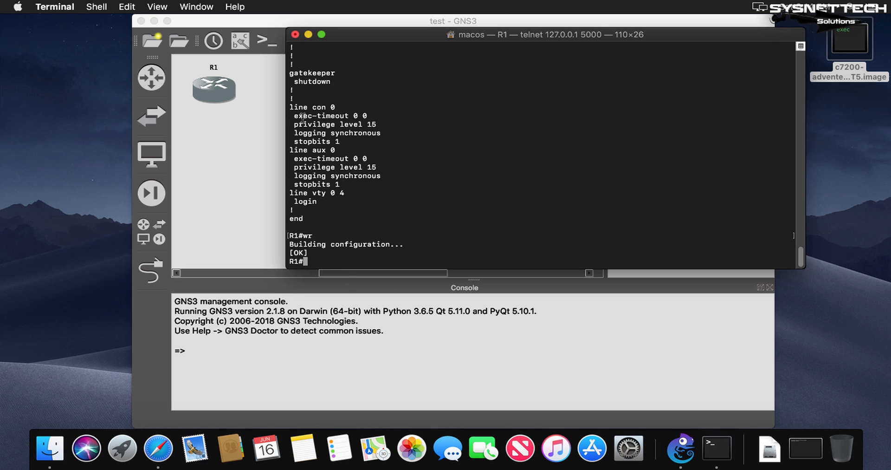
pyautogui.click(295, 36)
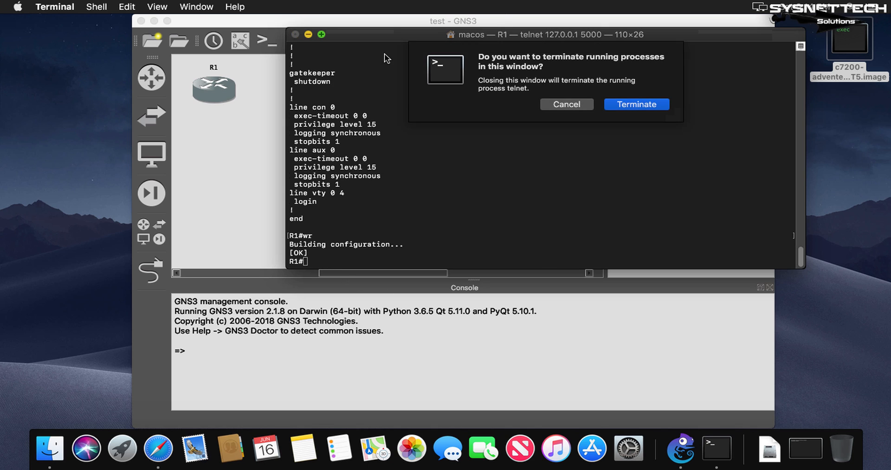
pyautogui.click(639, 105)
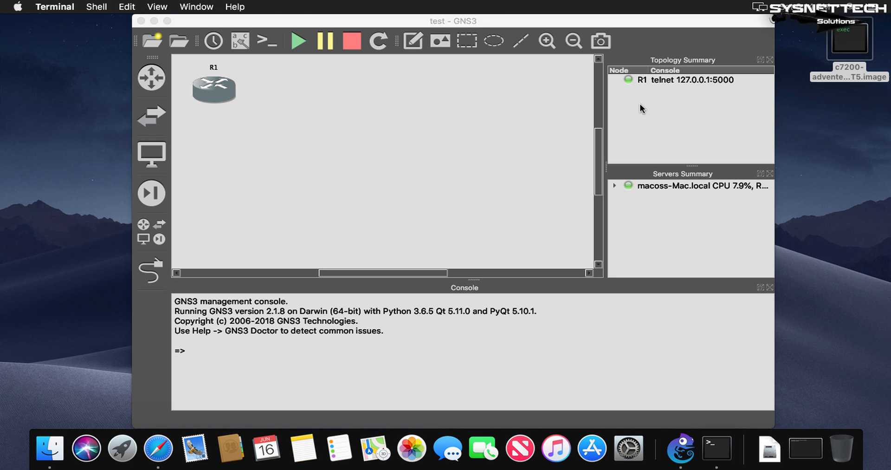
# - Switch back to GNS3 and open its About information to check the installed version
pyautogui.click(496, 111)
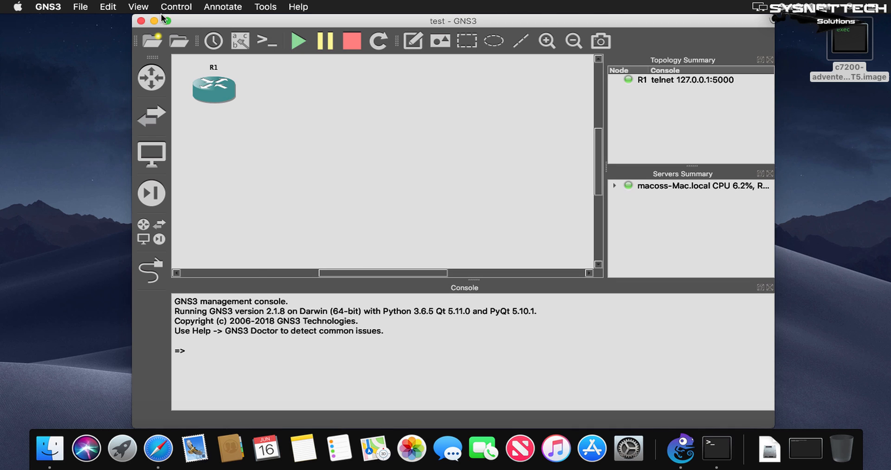
pyautogui.click(54, 10)
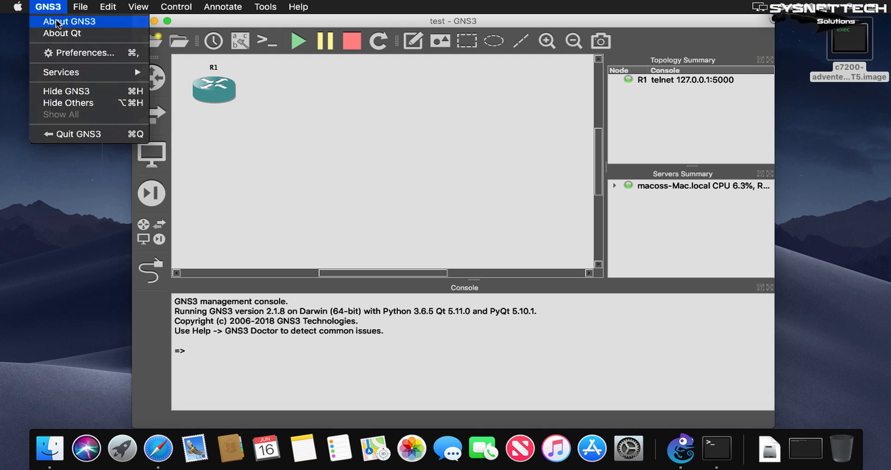
pyautogui.click(57, 23)
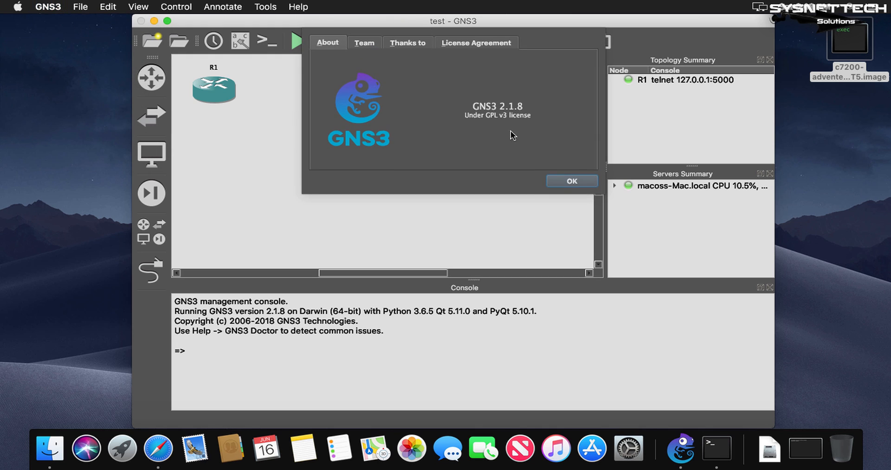